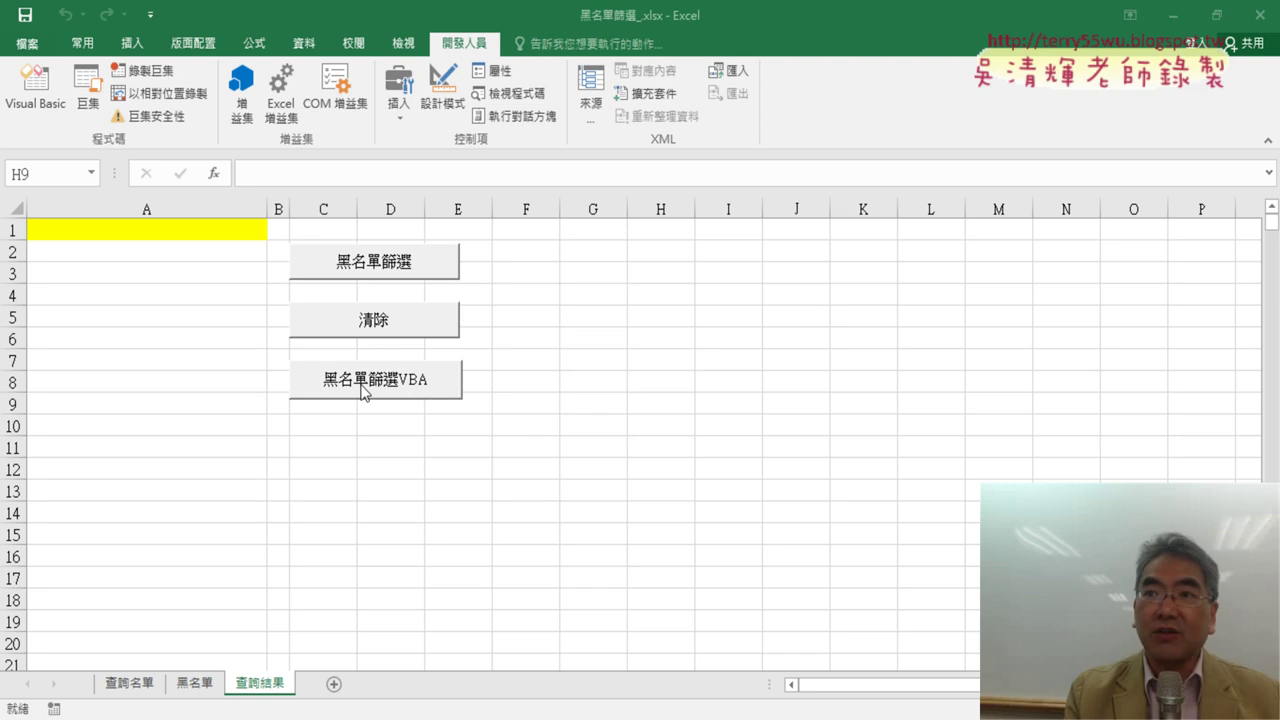
Confirm the 黑名單篩選 button is assigned the 黑名單篩選 macro, then cancel without changes
right_click(400, 262)
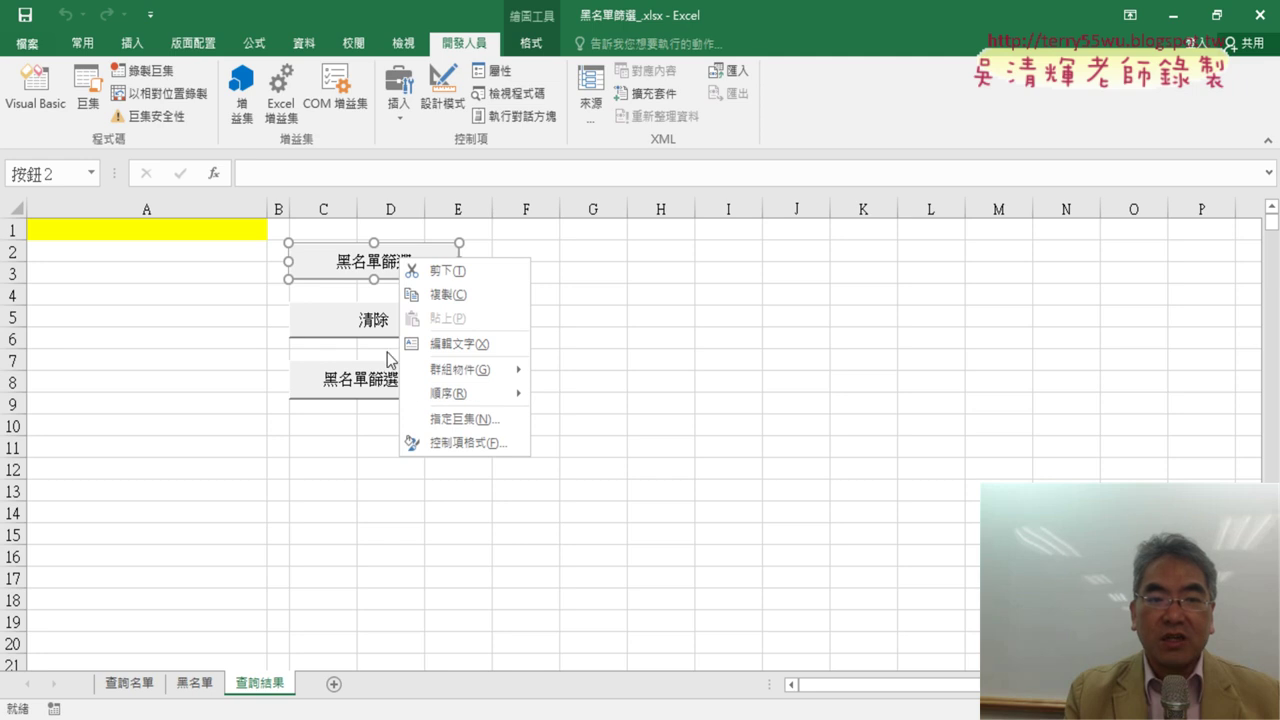
click(480, 419)
click(365, 307)
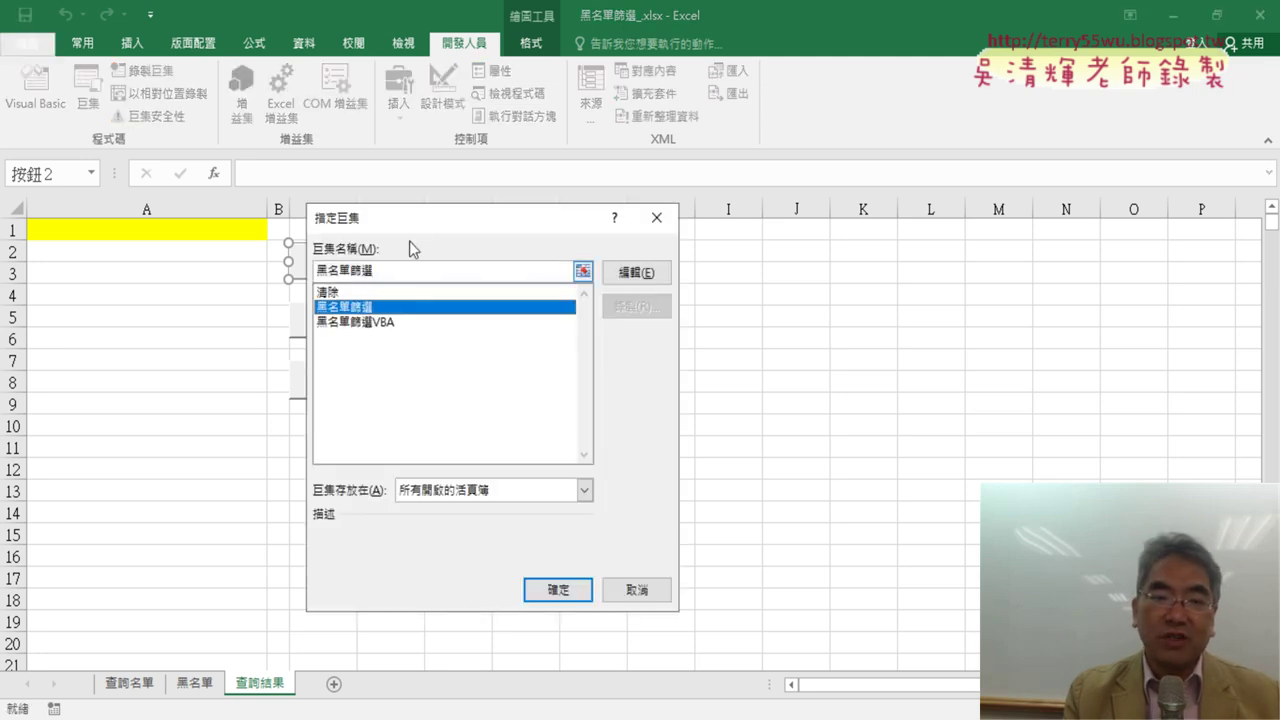
drag(419, 226, 745, 221)
click(706, 301)
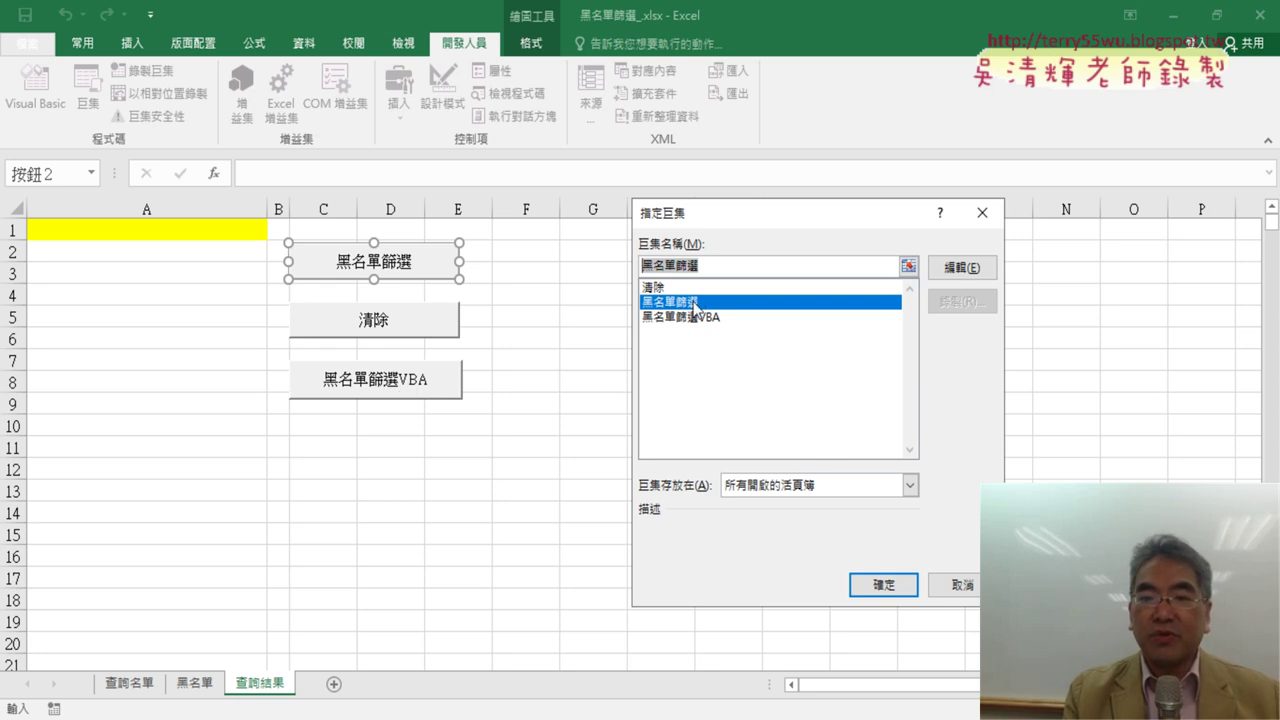
click(968, 585)
Copy the 黑名單篩選VBA Sub, paste it below the last End Sub, then switch back to Excel
click(35, 88)
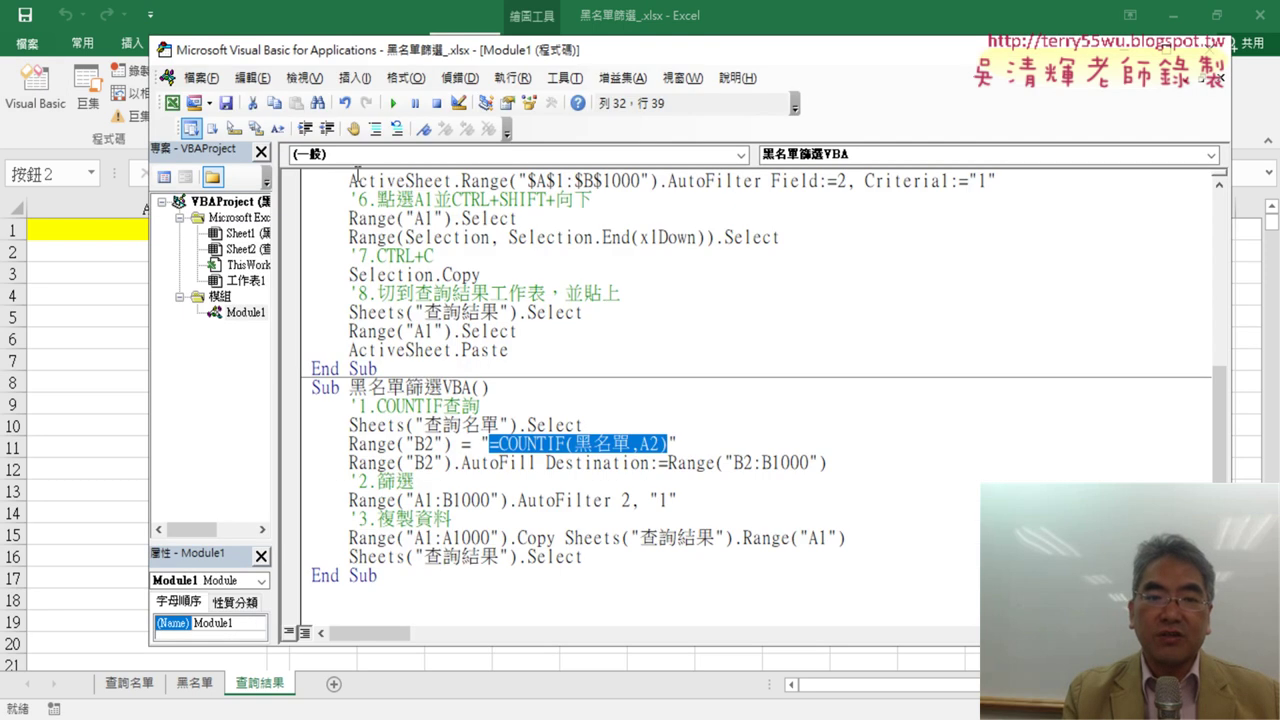
drag(402, 597, 309, 388)
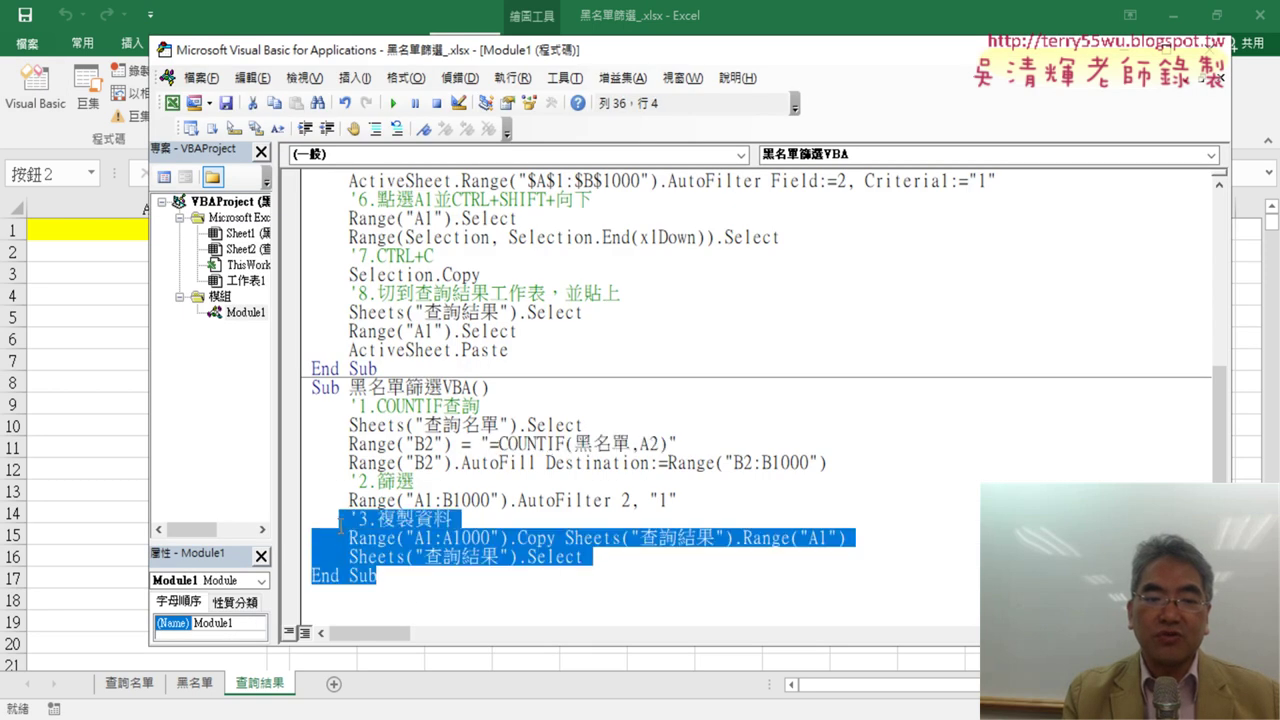
right_click(393, 414)
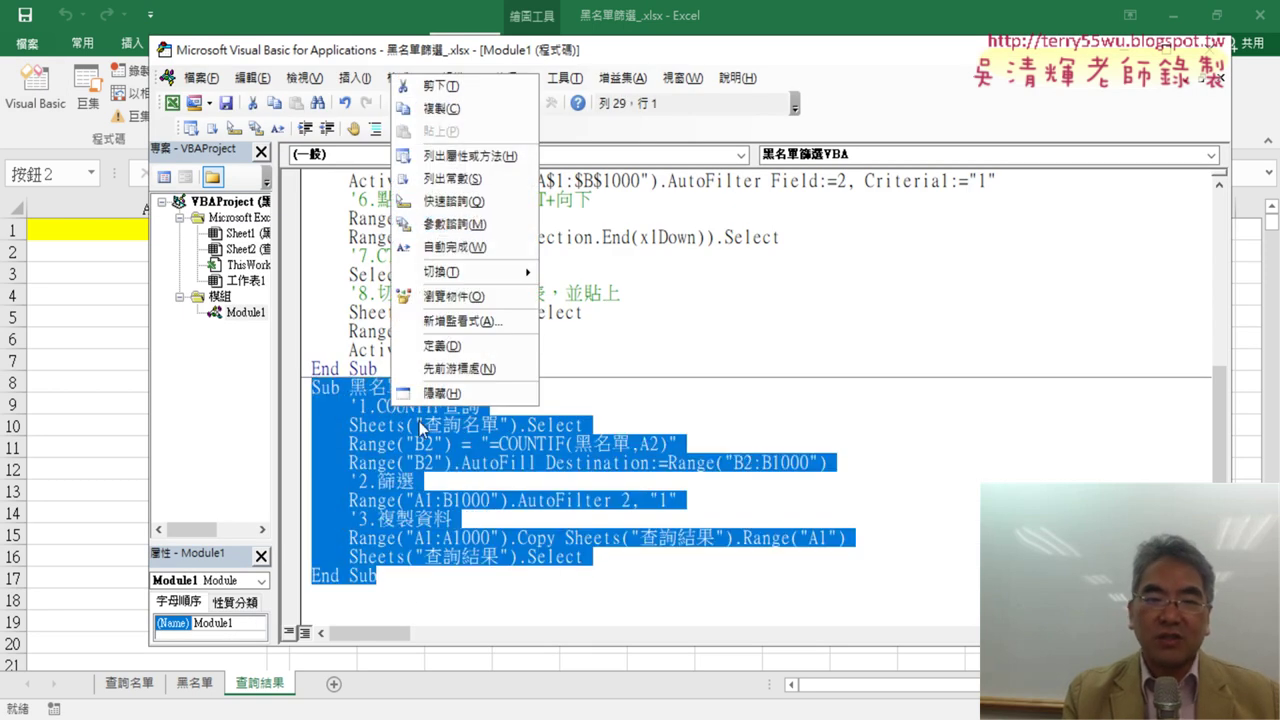
click(470, 108)
click(337, 597)
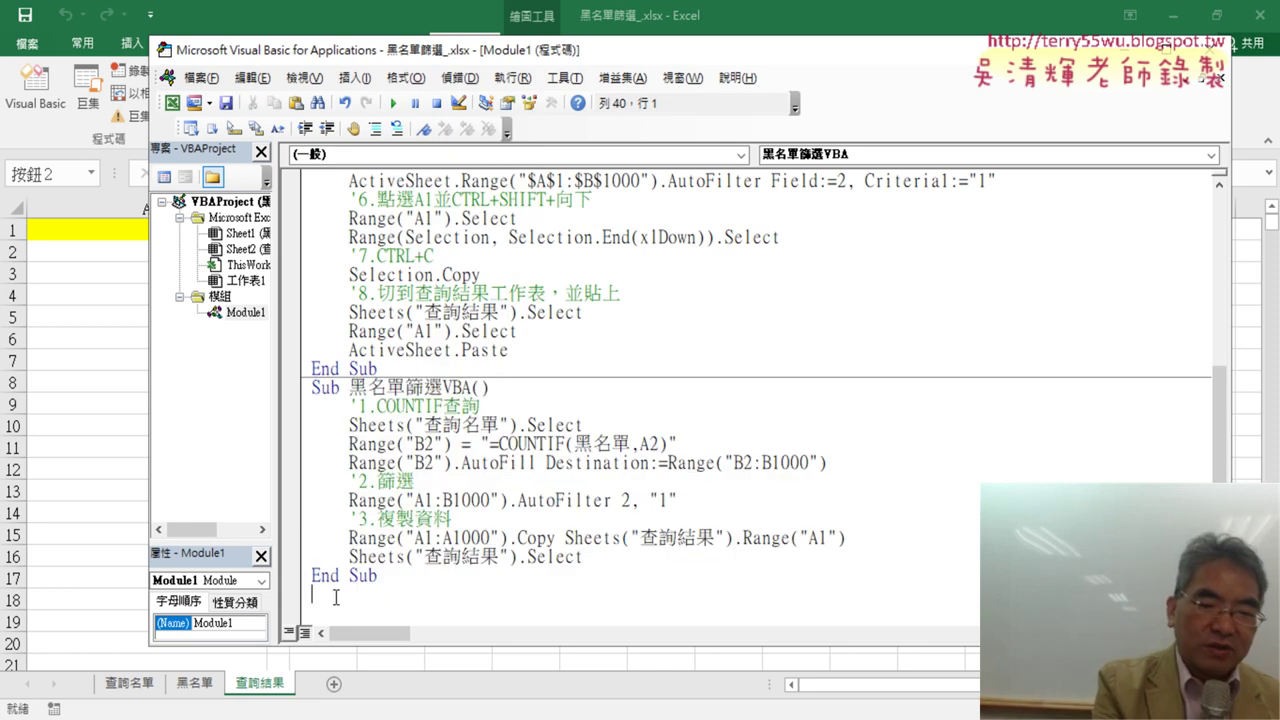
text(Sub 黑名單篩選VBA()     '1.COUNTIF查詢     Sheets("查詢名單").Select     Range("B2") = "=COUNTIF(黑名單,A2)"     Range("B2").AutoFill Destination:=Range("B2:B1000")     '2.篩選     Range("A1:B1000").AutoFilter 2, "1"     '3.複製資料     Range("A1:A1000").Copy Sheets("查詢結果").Range("A1")     Sheets("查詢結果").Select End Sub)
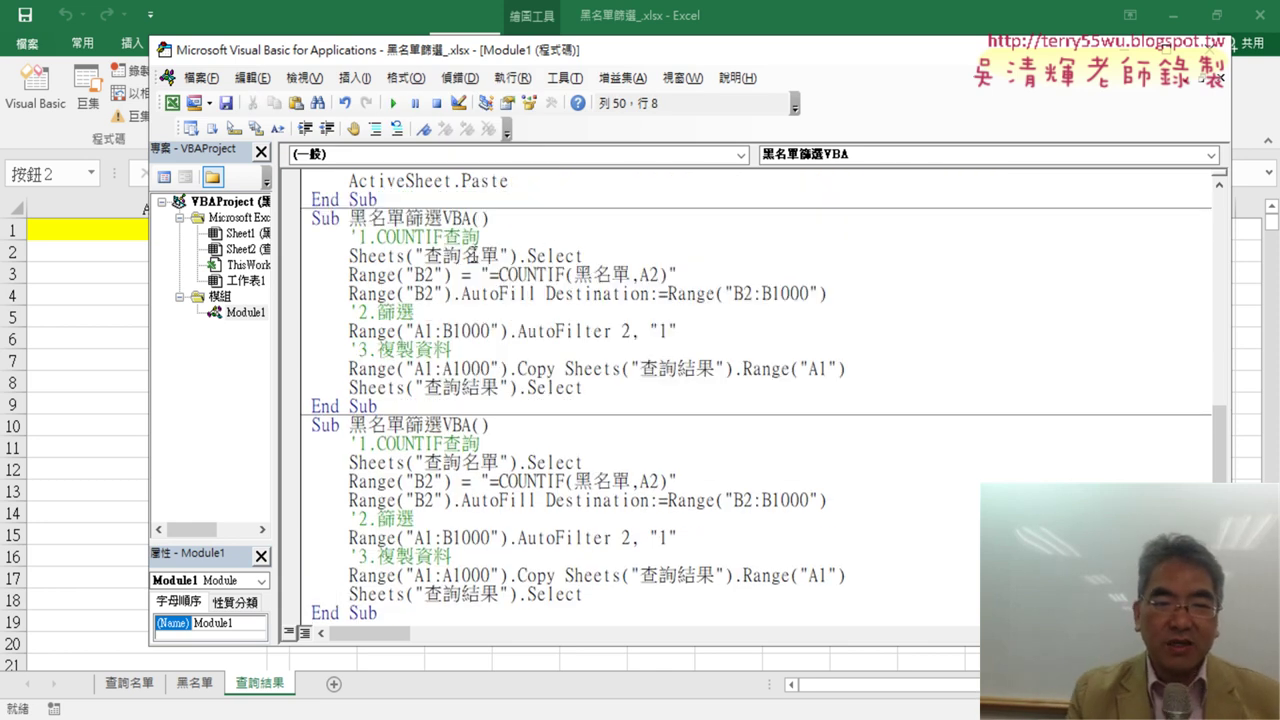
click(442, 218)
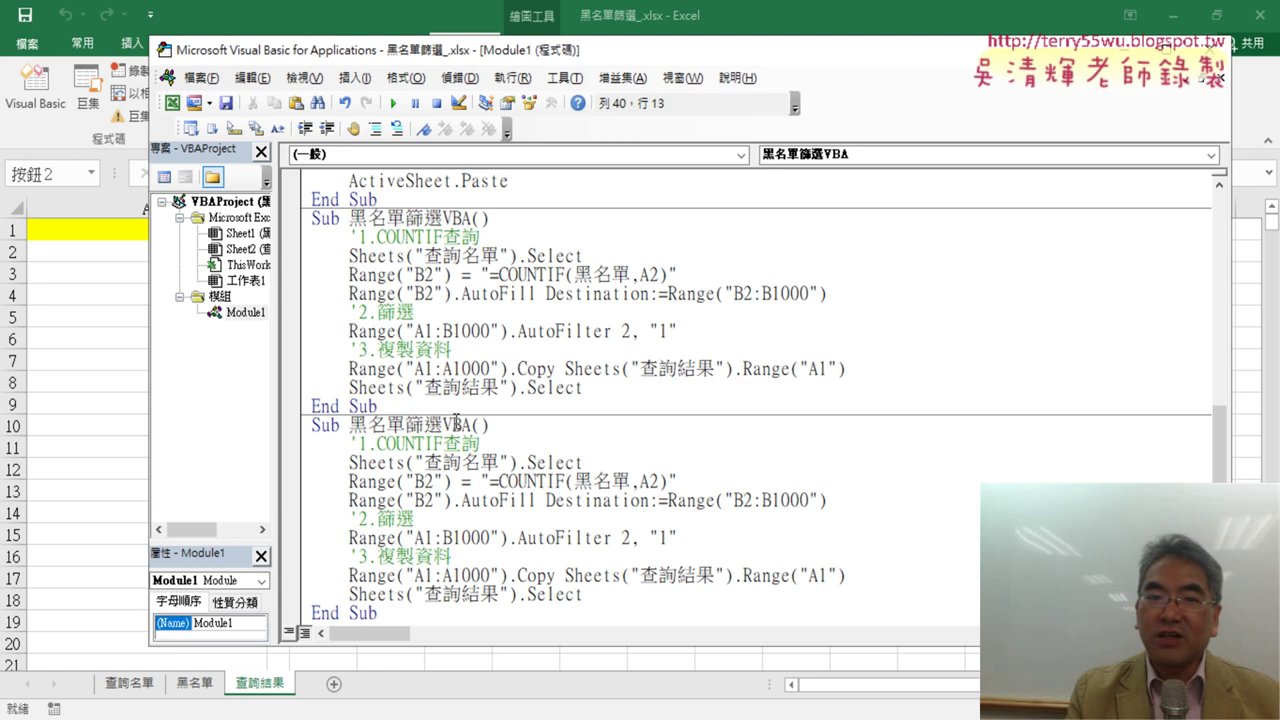
scroll(455, 421, up, 3)
scroll(443, 440, up, 1)
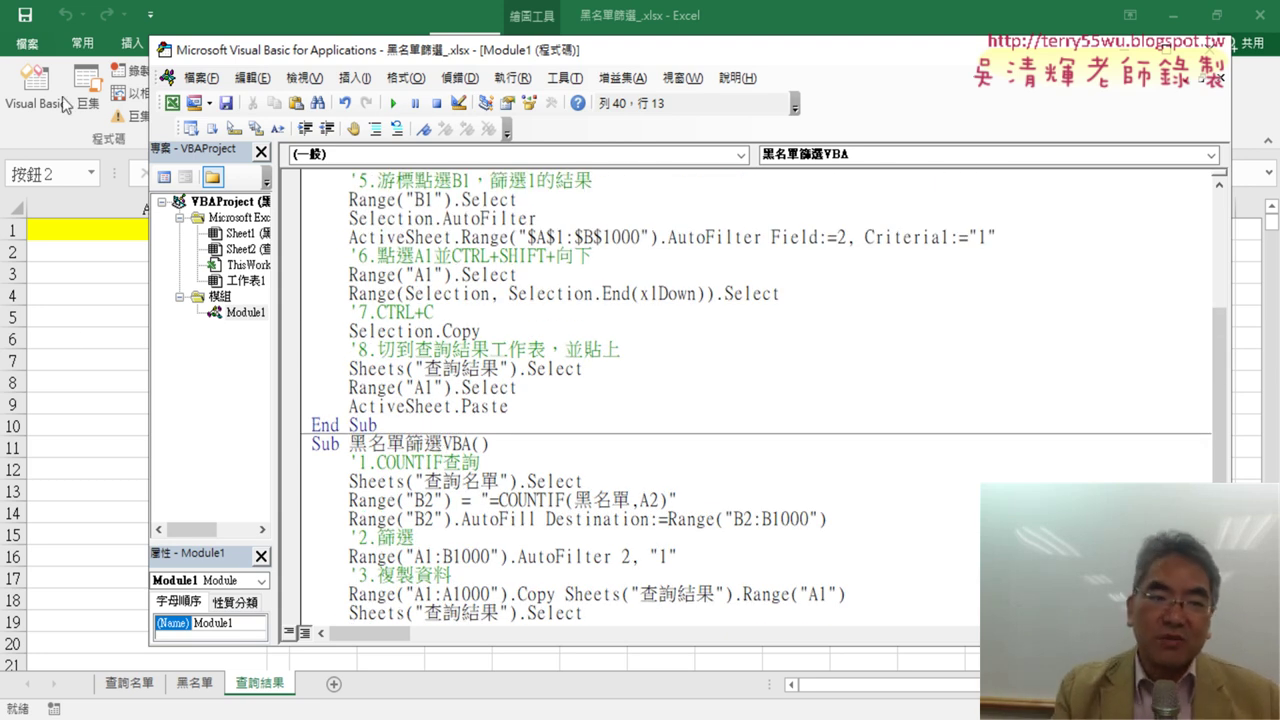
click(102, 384)
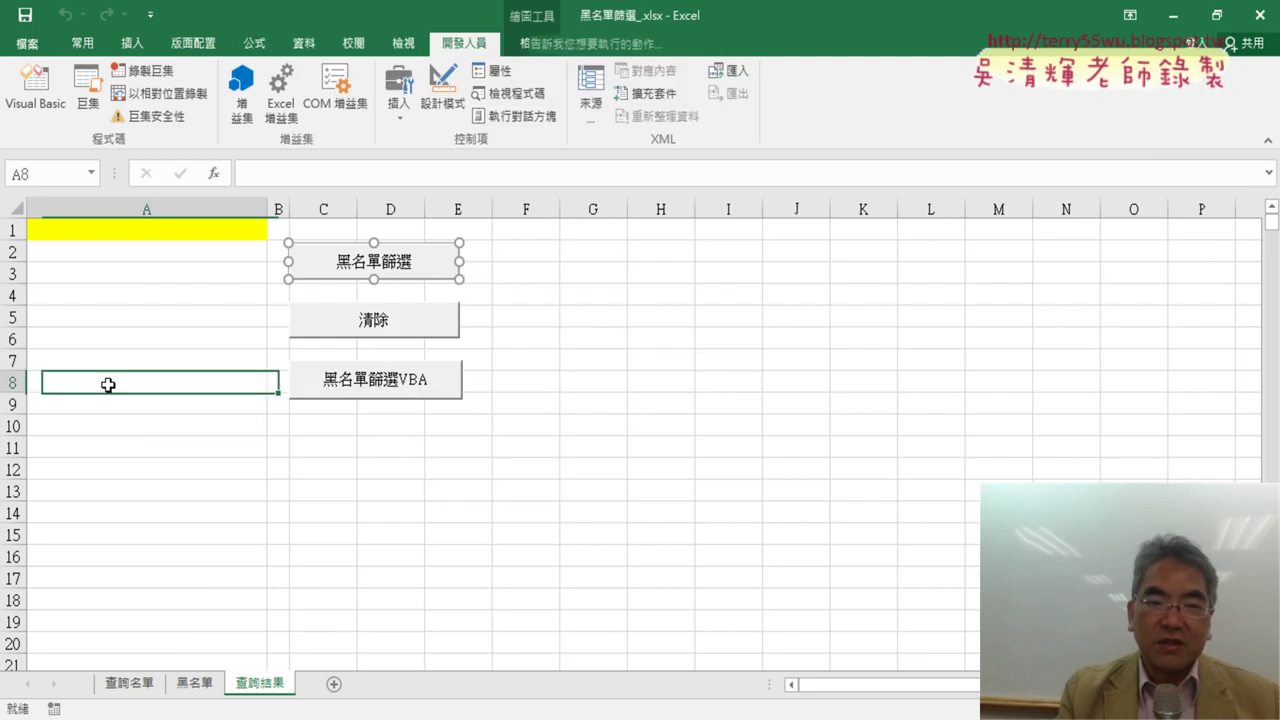
Check which macro the 黑名單篩選VBA button is assigned, then cancel without changes
right_click(417, 376)
click(490, 538)
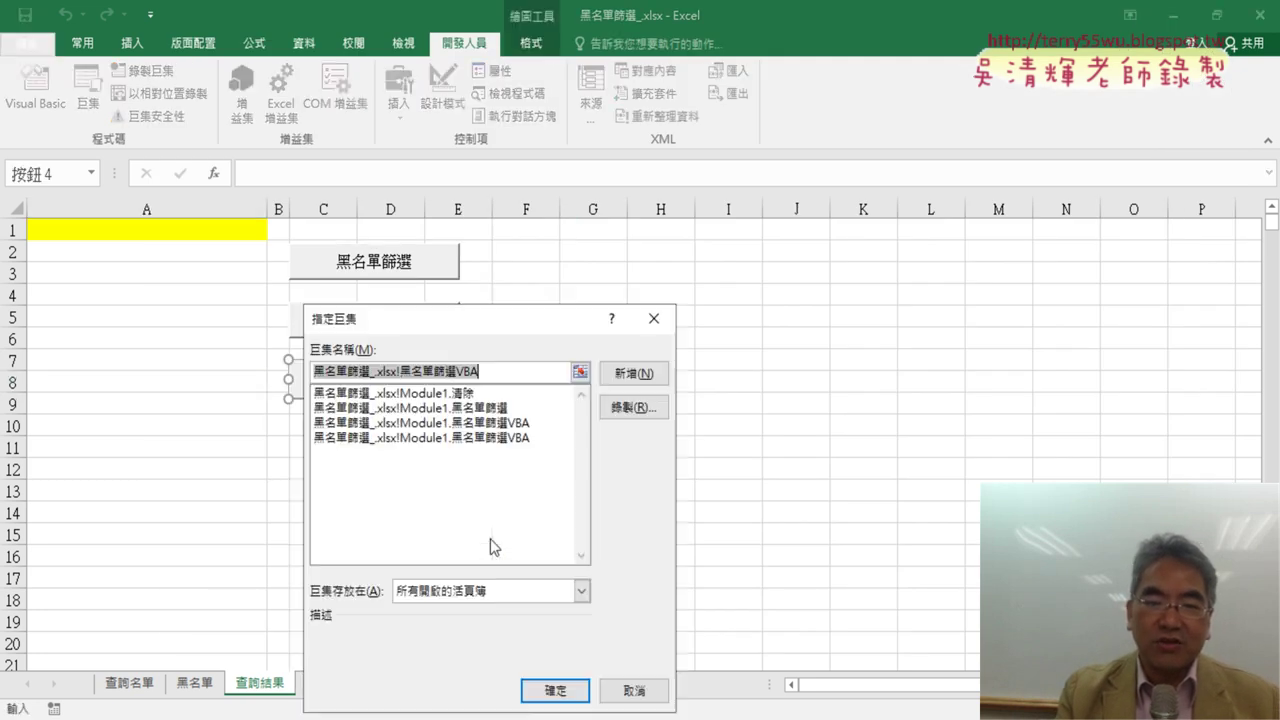
drag(510, 320, 798, 117)
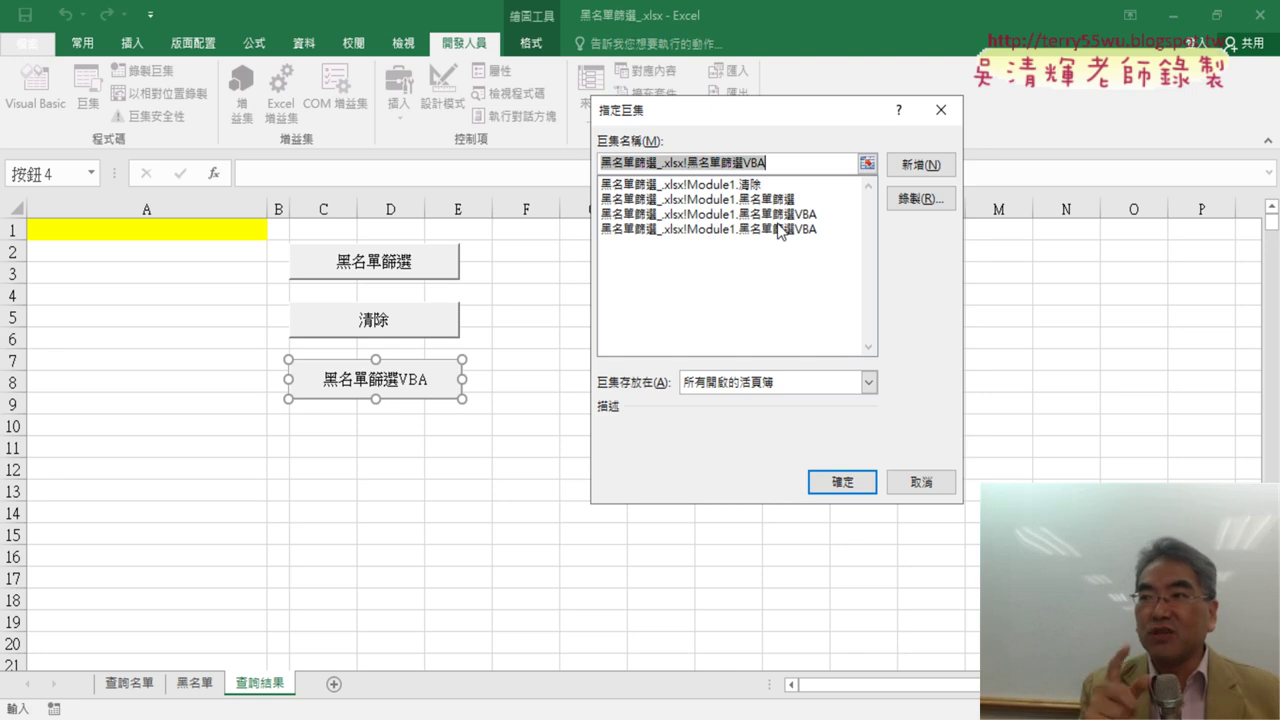
click(908, 484)
Delete the second 黑名單篩選VBA Sub in Module1 and return to the Excel sheet
click(36, 95)
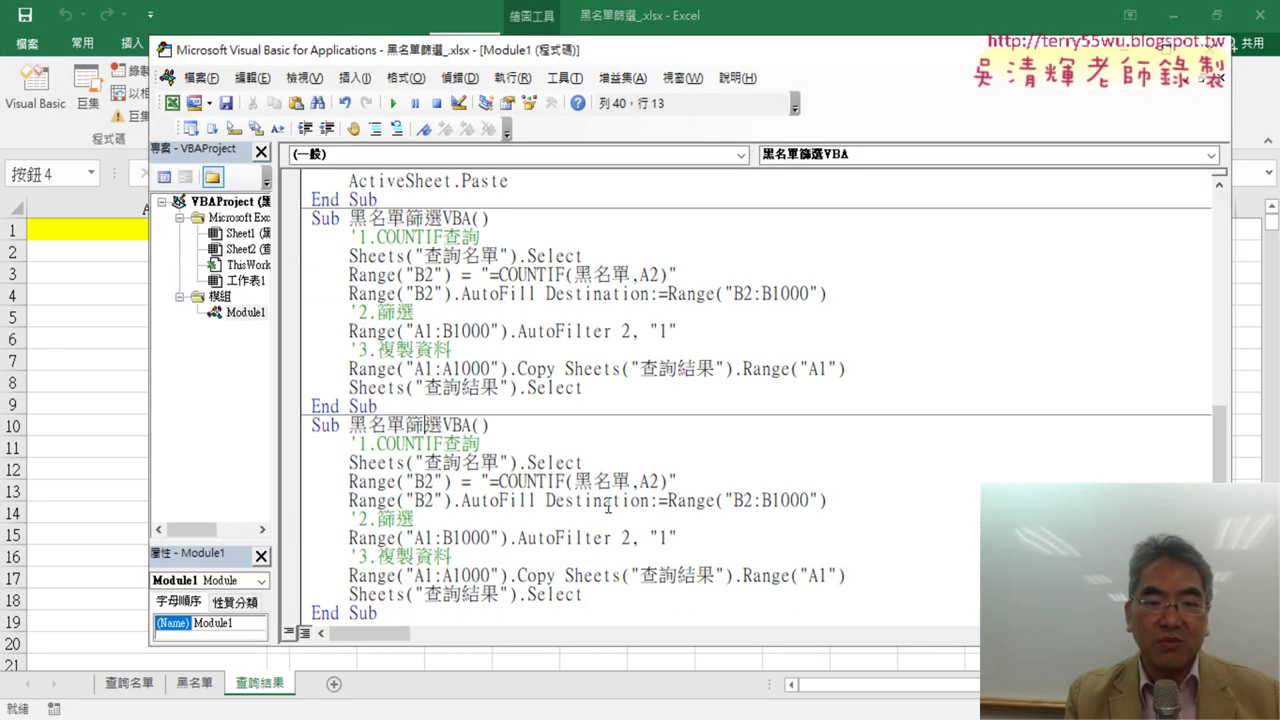
scroll(562, 591, down, 1)
drag(390, 610, 294, 415)
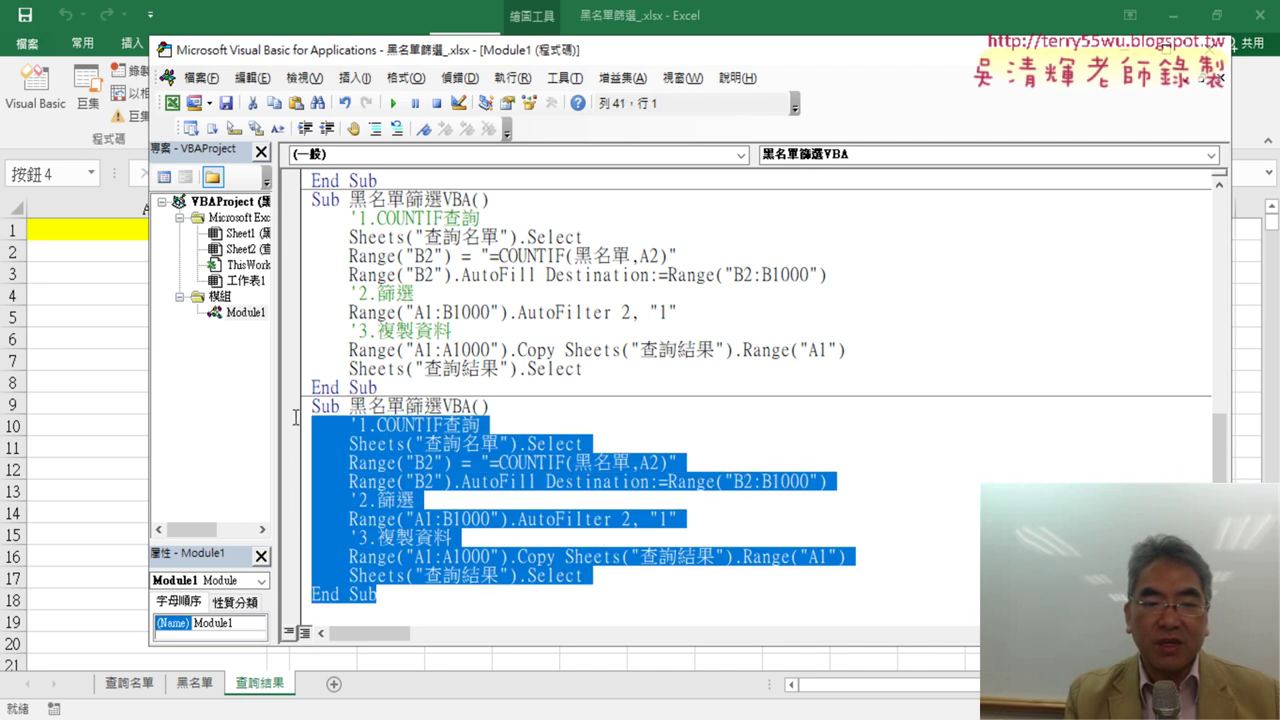
key(Delete)
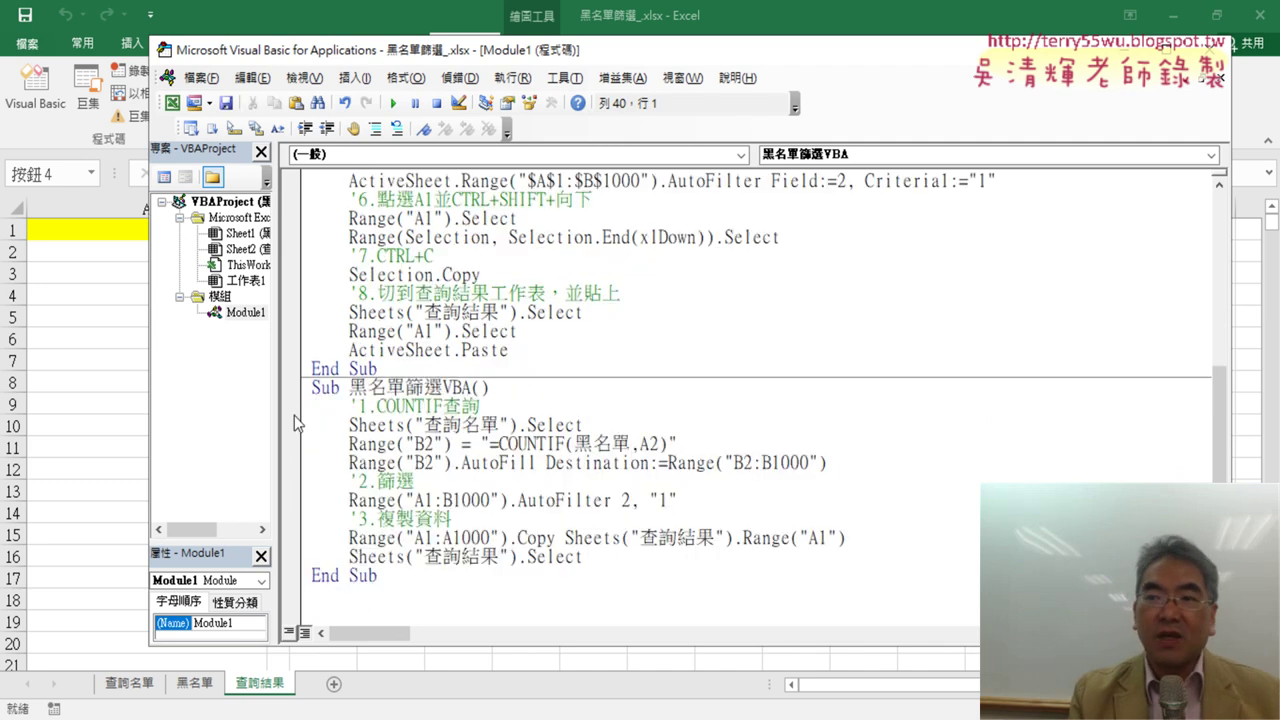
click(56, 361)
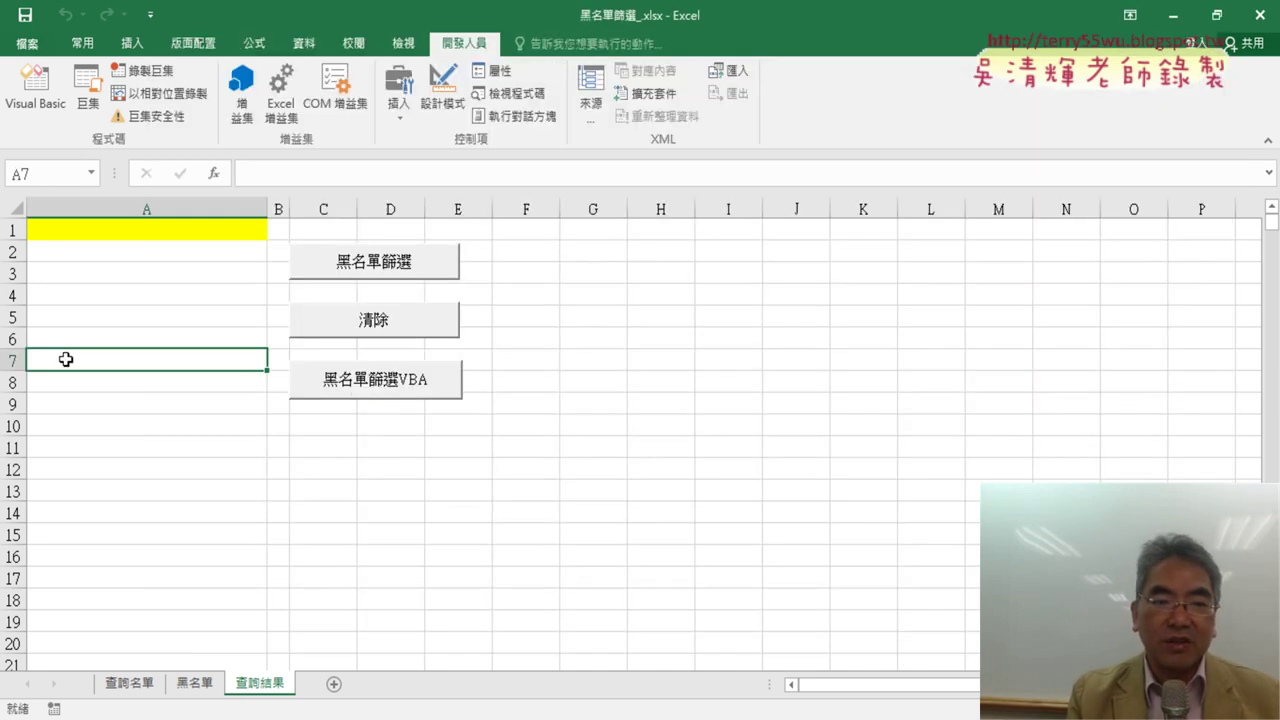
right_click(364, 383)
click(451, 542)
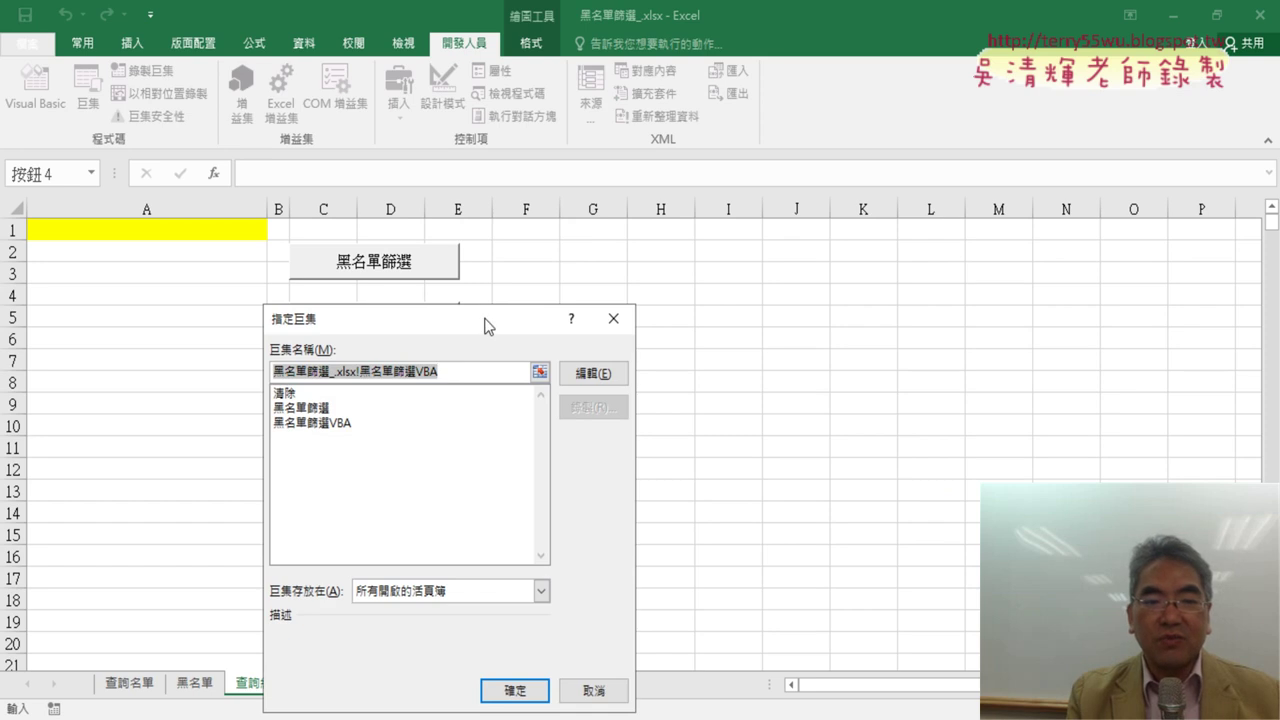
drag(485, 318, 749, 125)
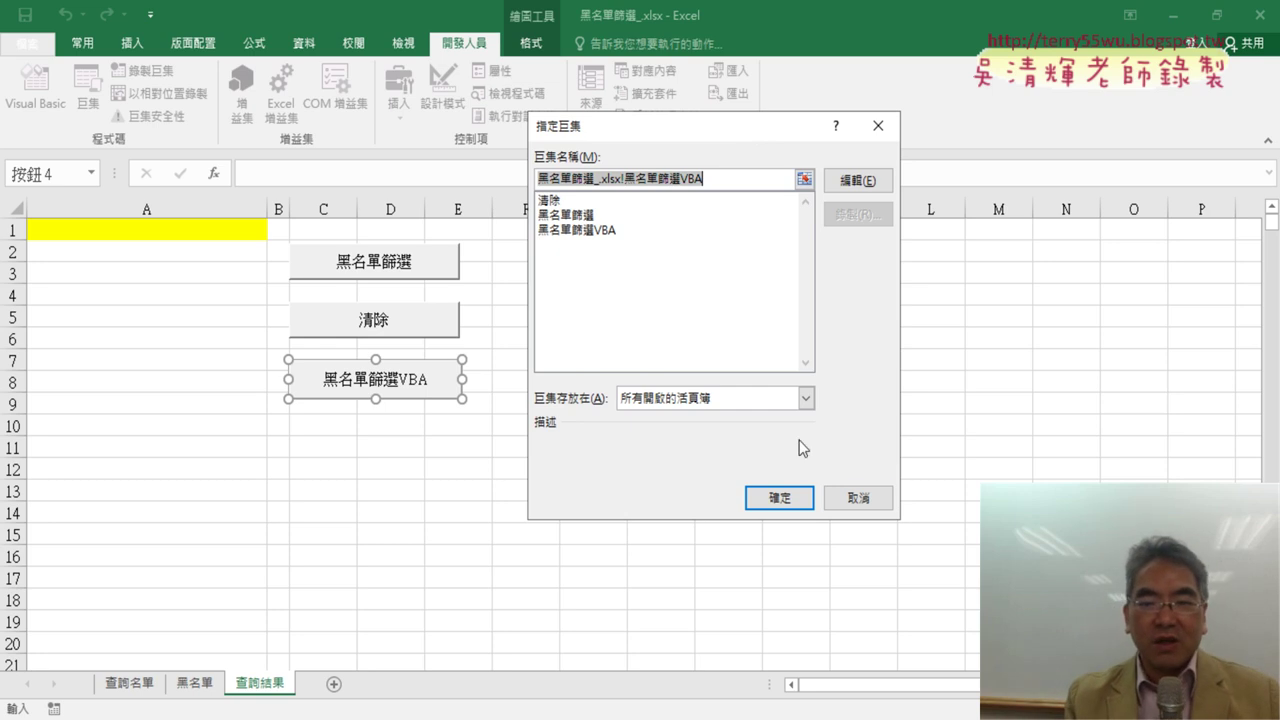
click(857, 503)
click(614, 530)
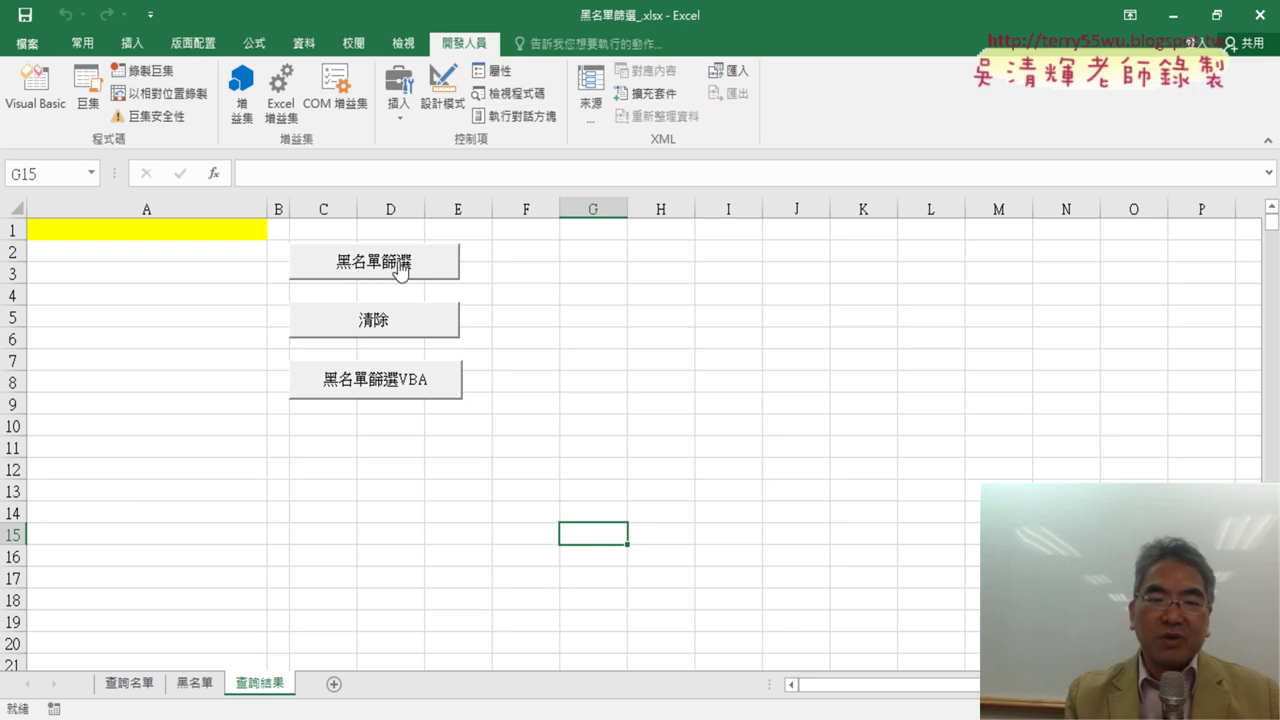
Run 黑名單篩選, clear column A with 清除, and run 黑名單篩選 again
click(410, 262)
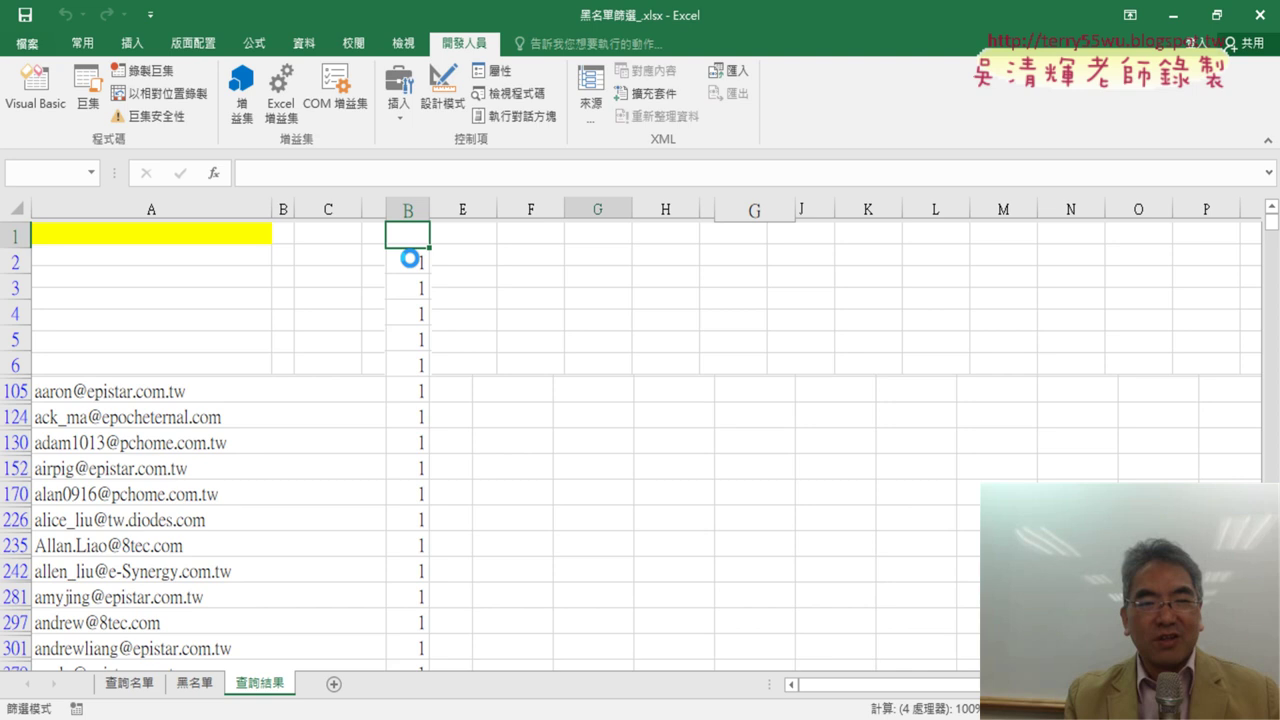
click(328, 328)
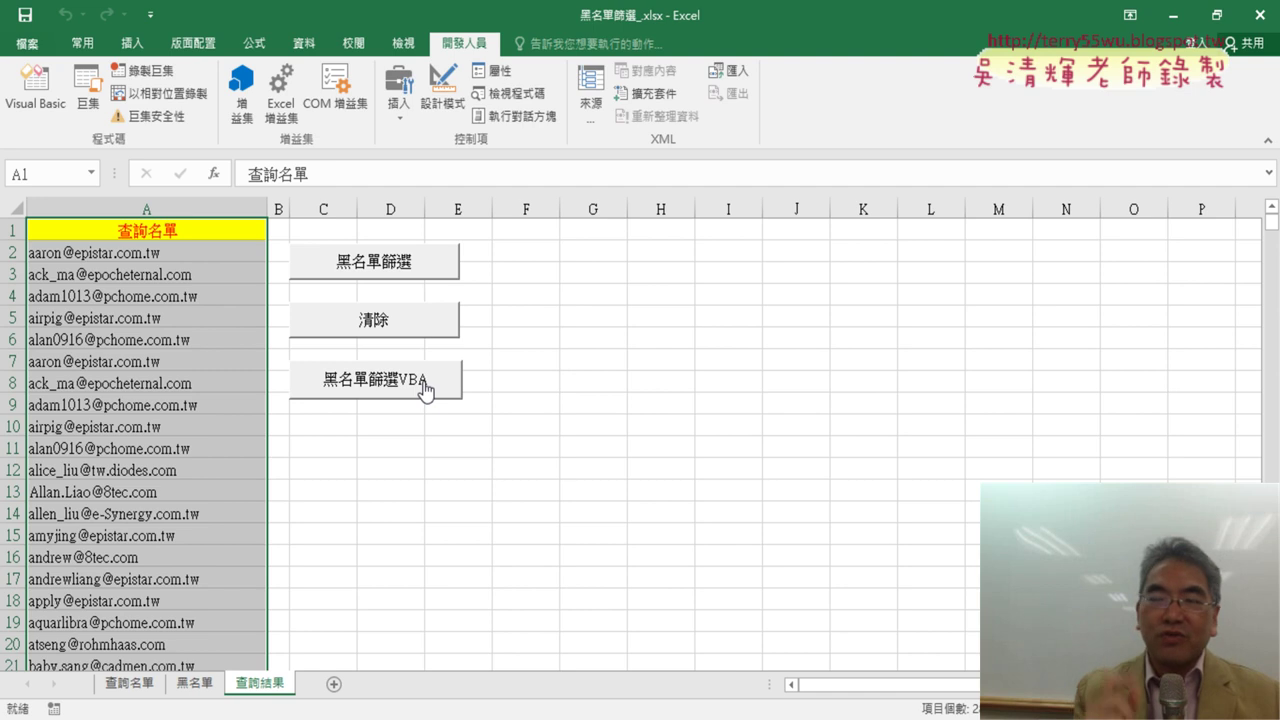
click(389, 332)
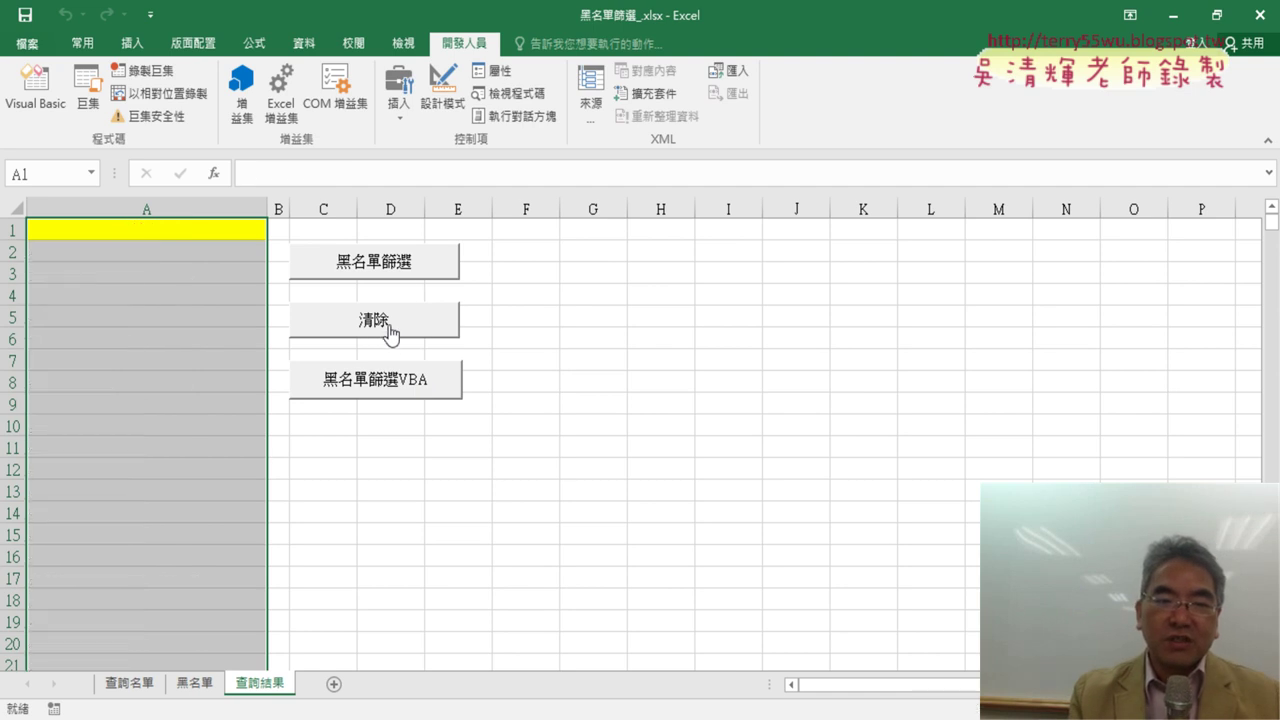
click(399, 268)
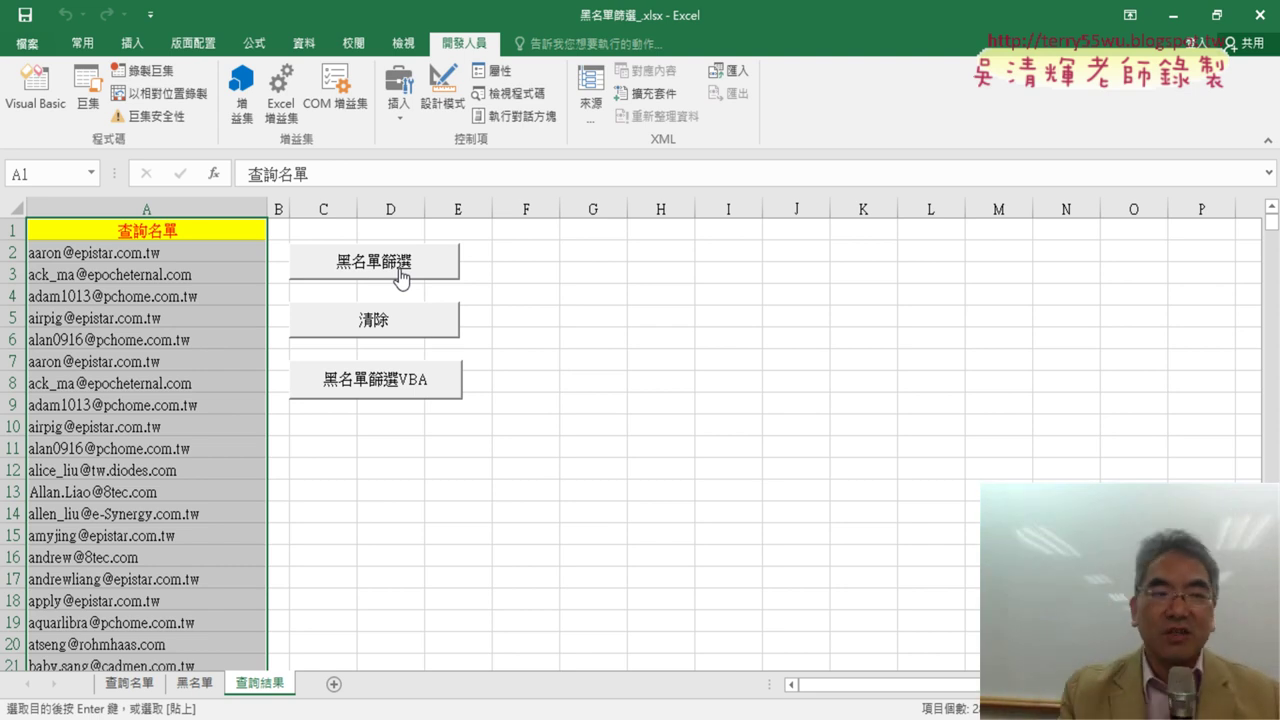
Check the 查詢名單 sheet, return to 查詢結果, and open the VBA editor
click(126, 686)
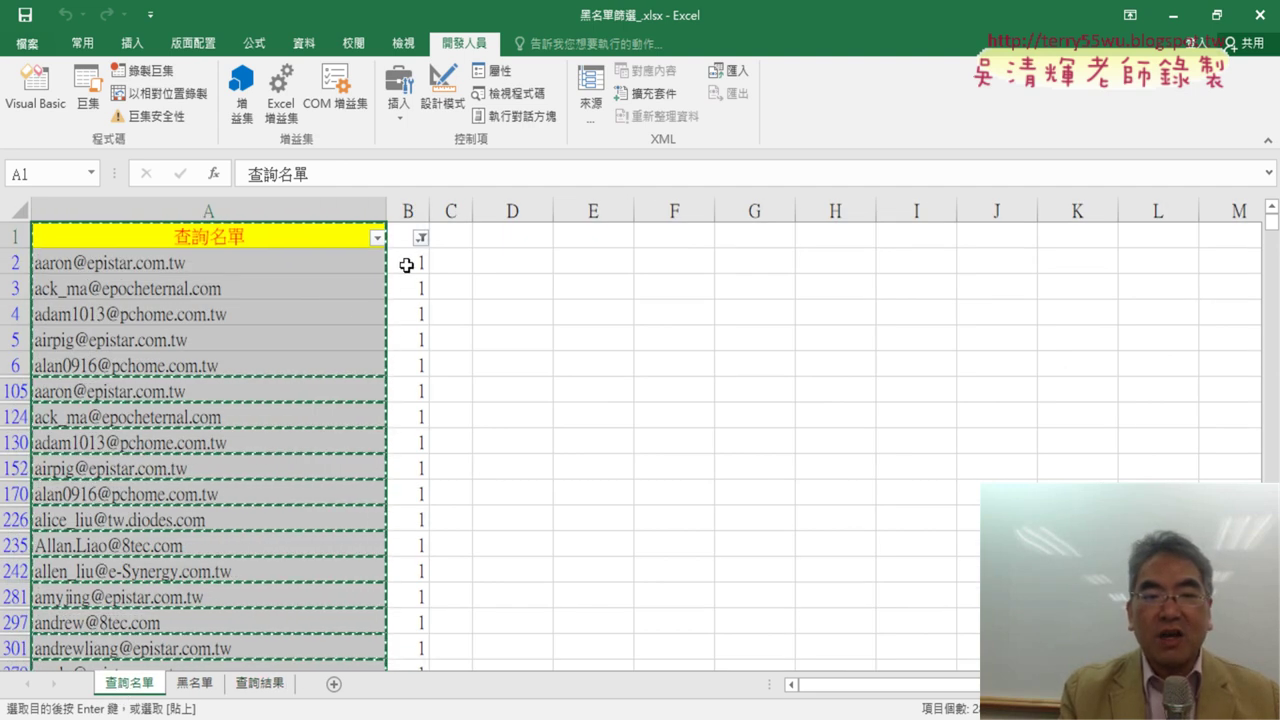
key(ctrl+v)
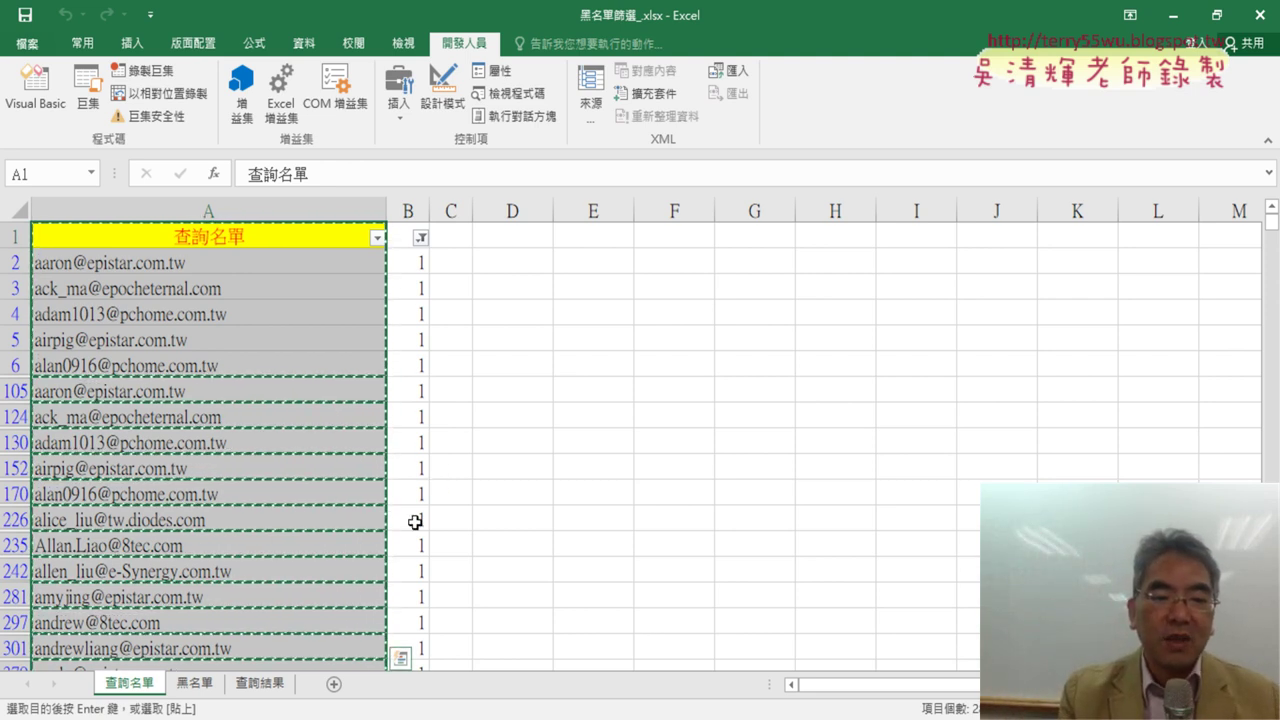
click(249, 683)
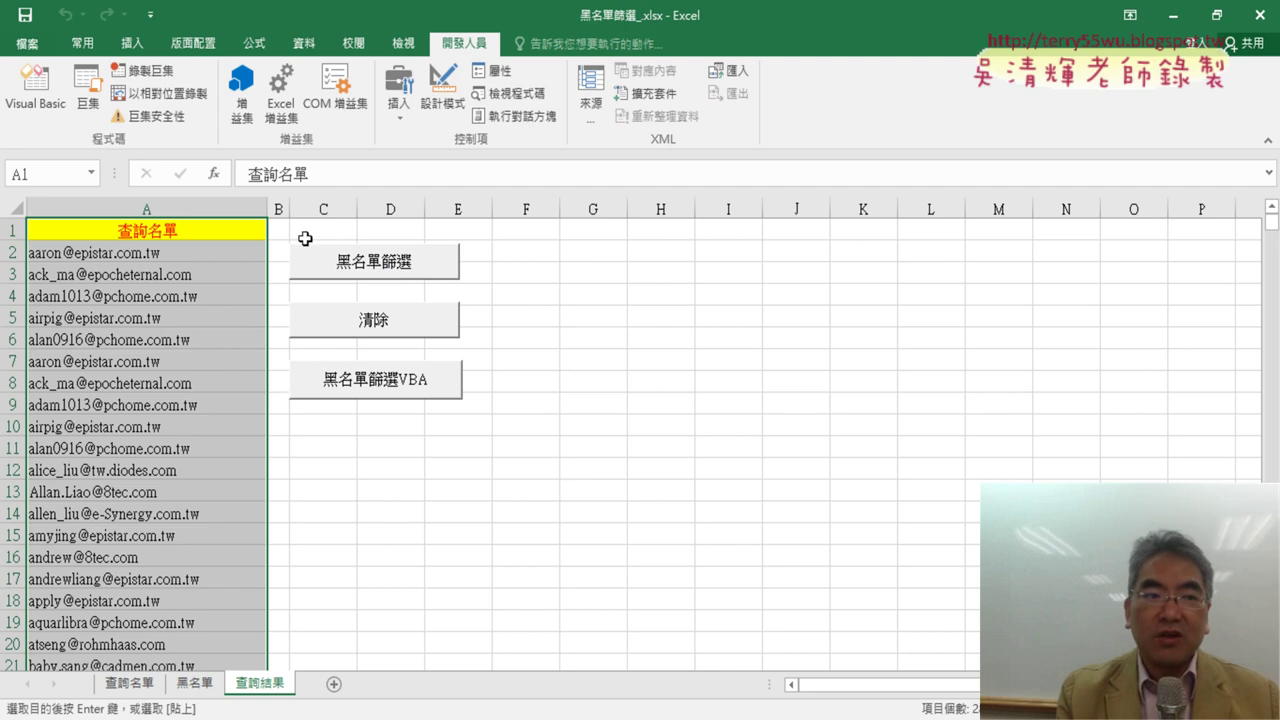
click(35, 90)
Insert a blank line directly after Sub 黑名單篩選() in Module1
scroll(627, 300, up, 5)
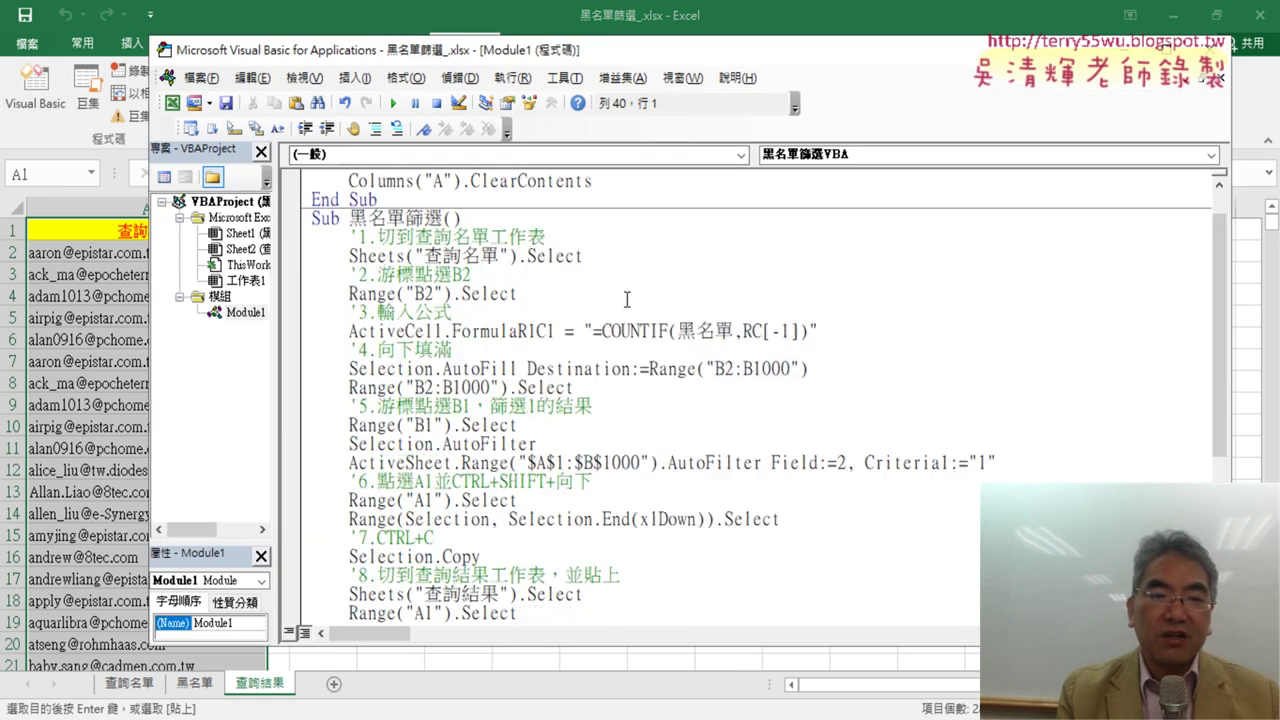
scroll(627, 300, up, 1)
mouse_move(597, 55)
mouse_down()
mouse_move(836, 29)
mouse_move(778, 51)
mouse_up()
click(692, 253)
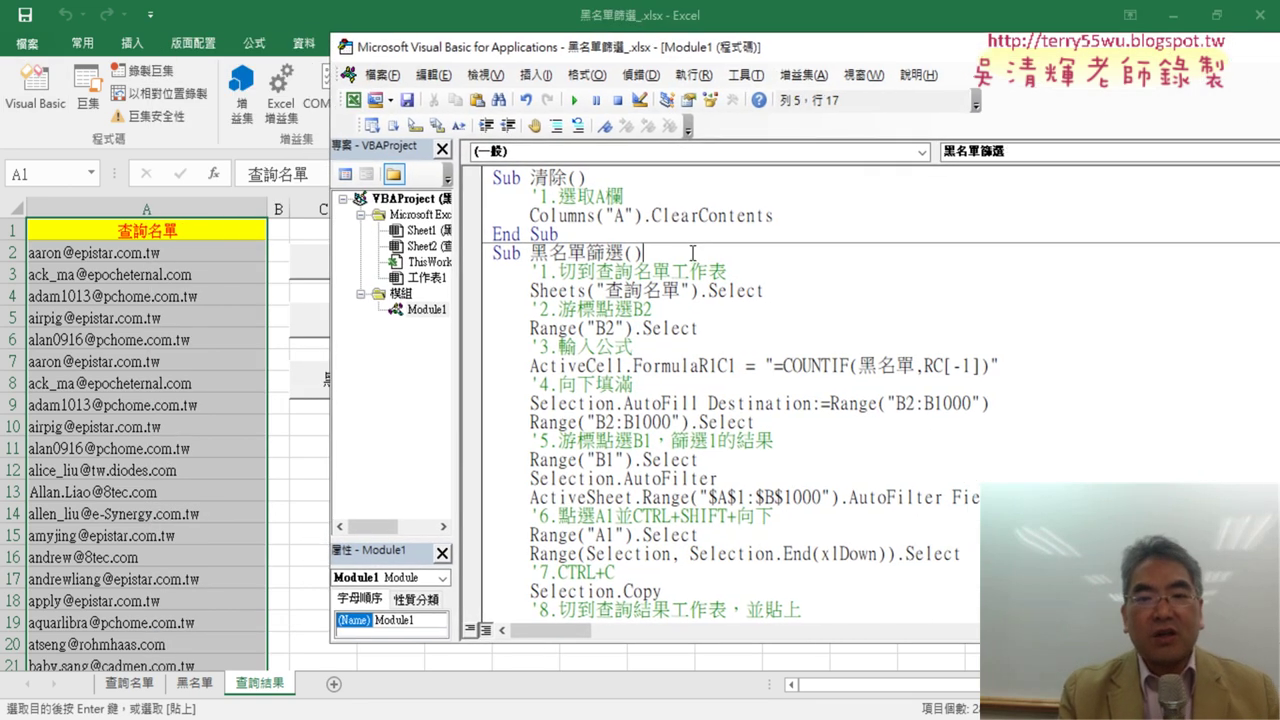
key(Return)
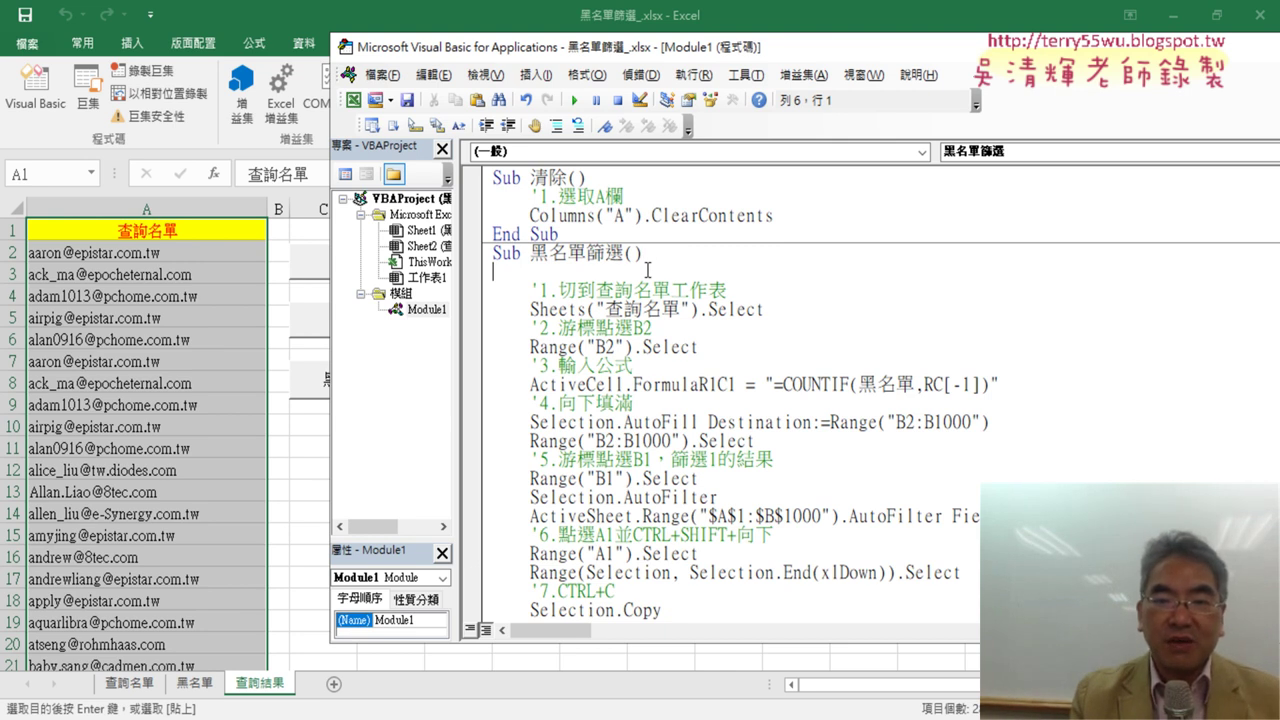
On the indented blank line, type 'appliction.' to start the macro's first statement
click(603, 279)
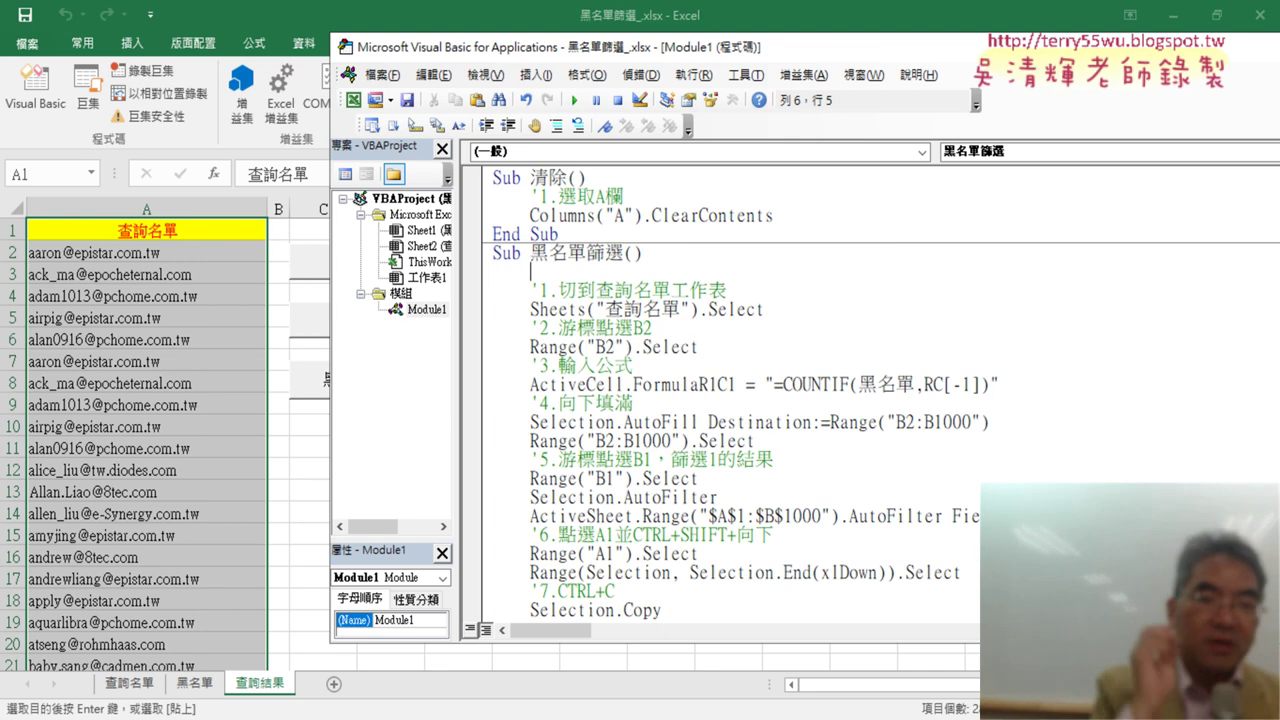
key(Tab)
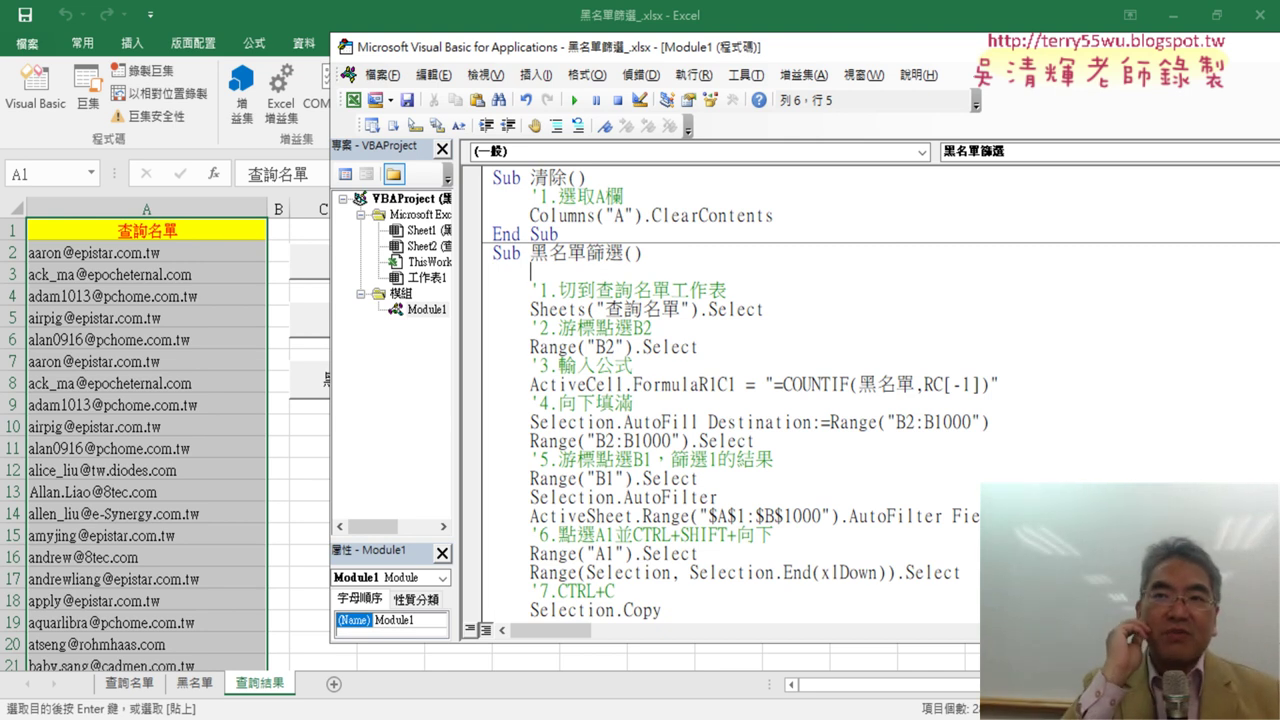
text(a)
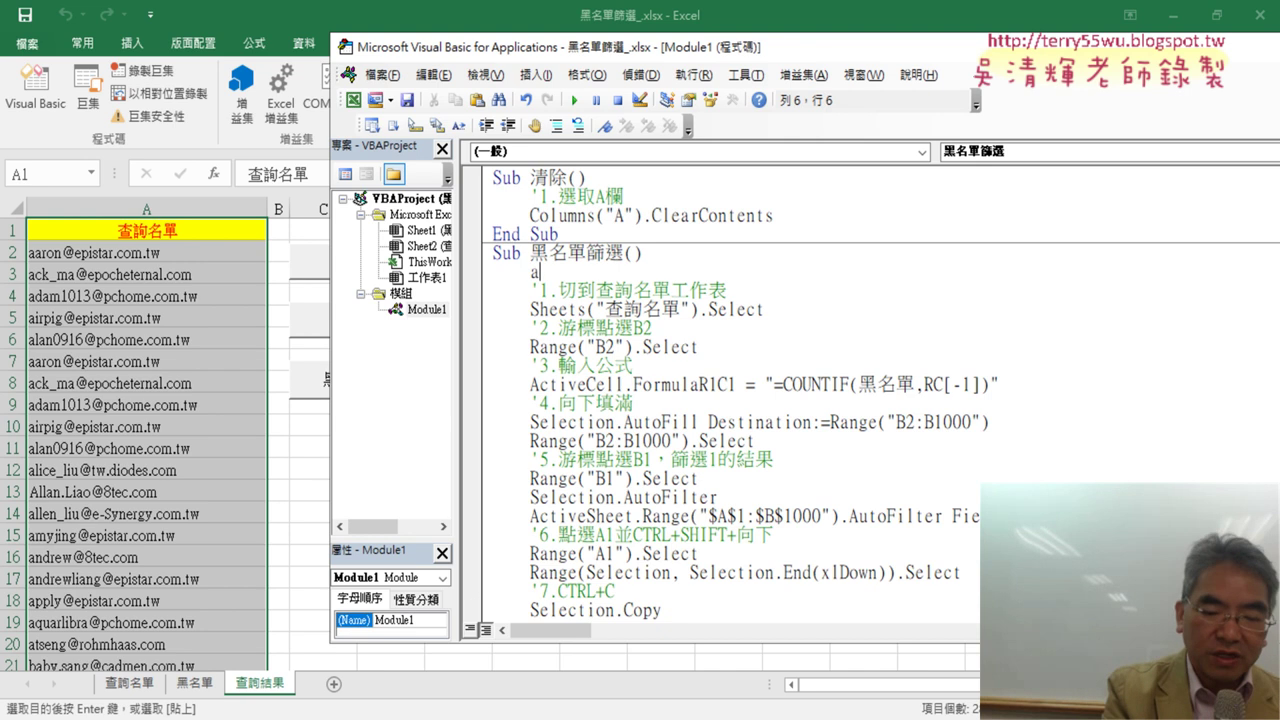
text(ppli)
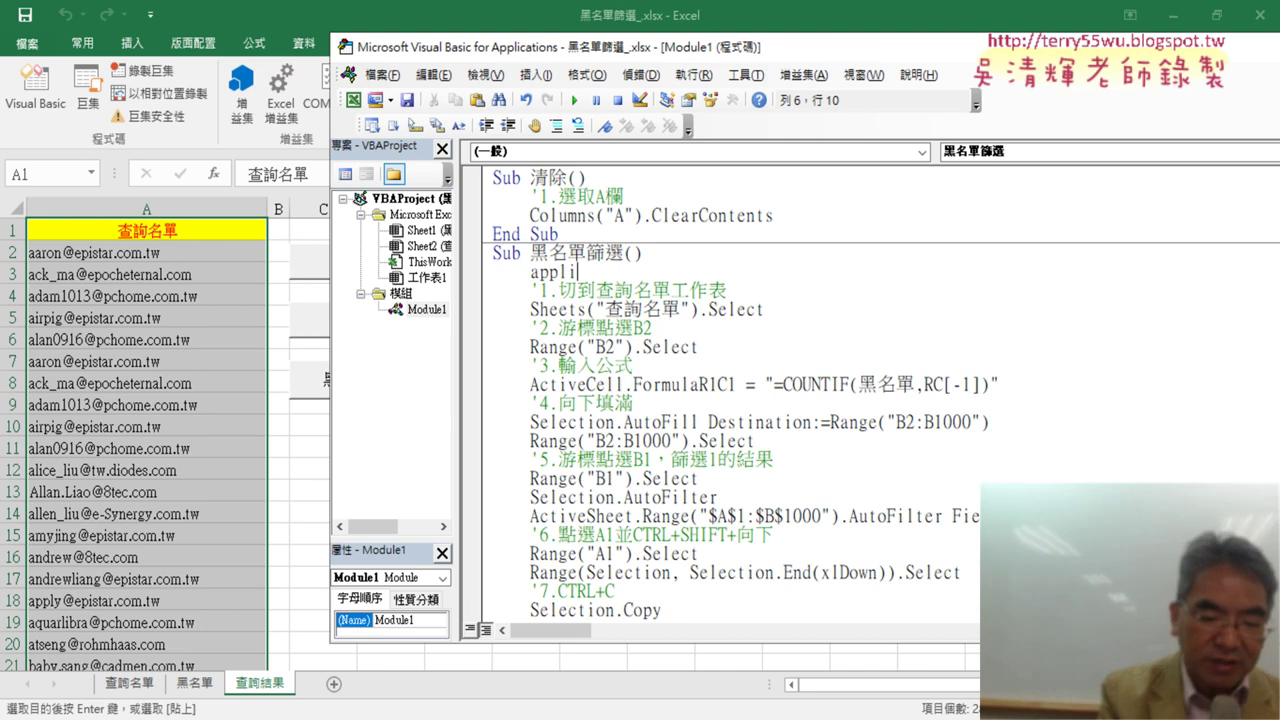
text(cti)
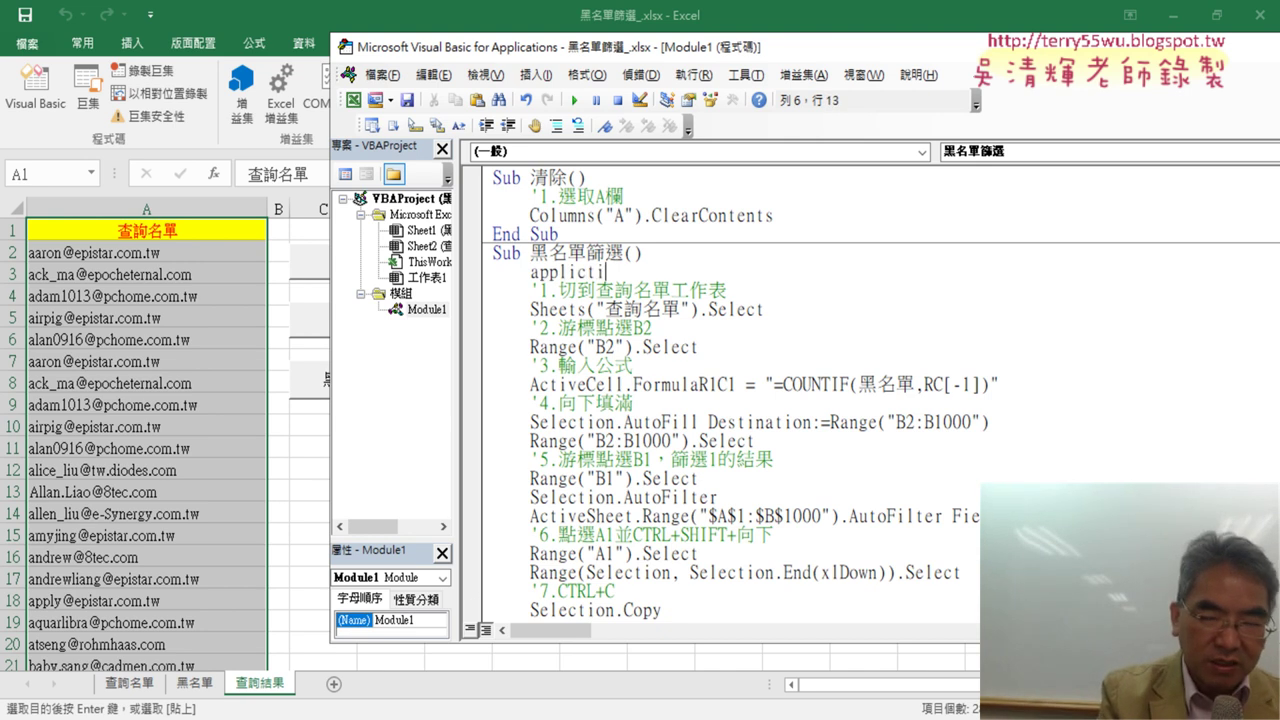
text(on)
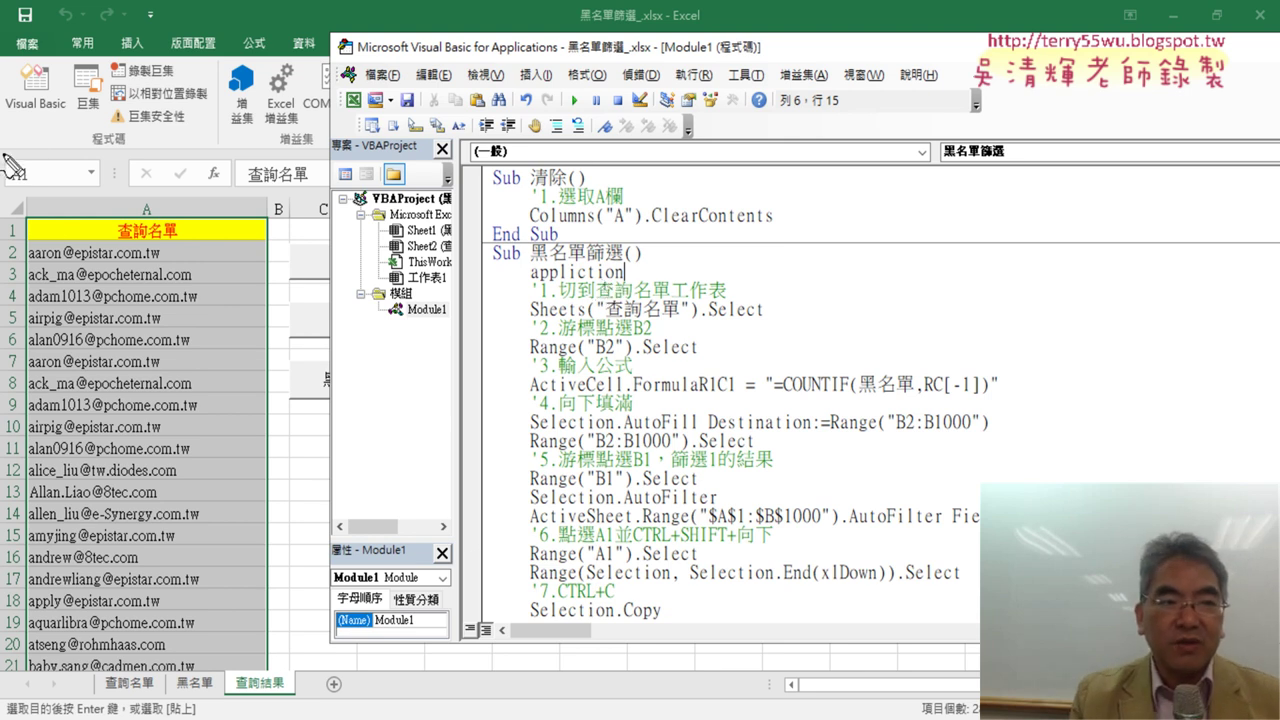
drag(10, 116, 52, 117)
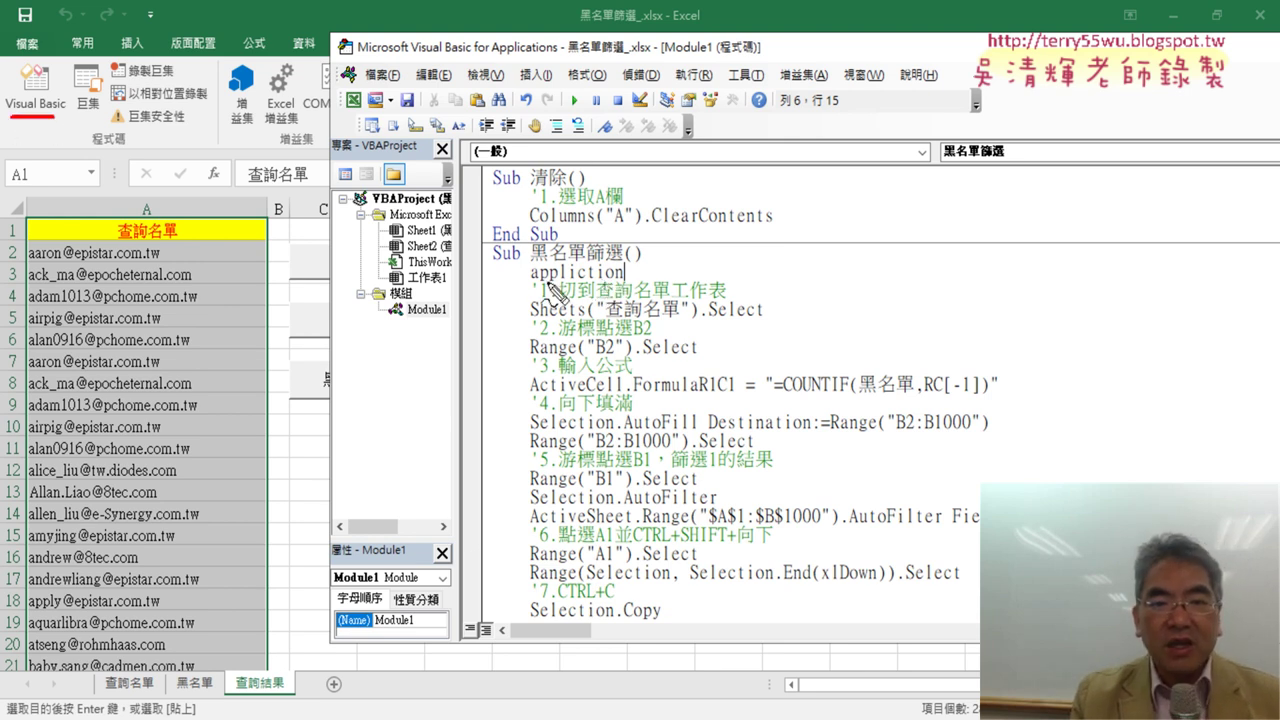
drag(536, 284, 624, 272)
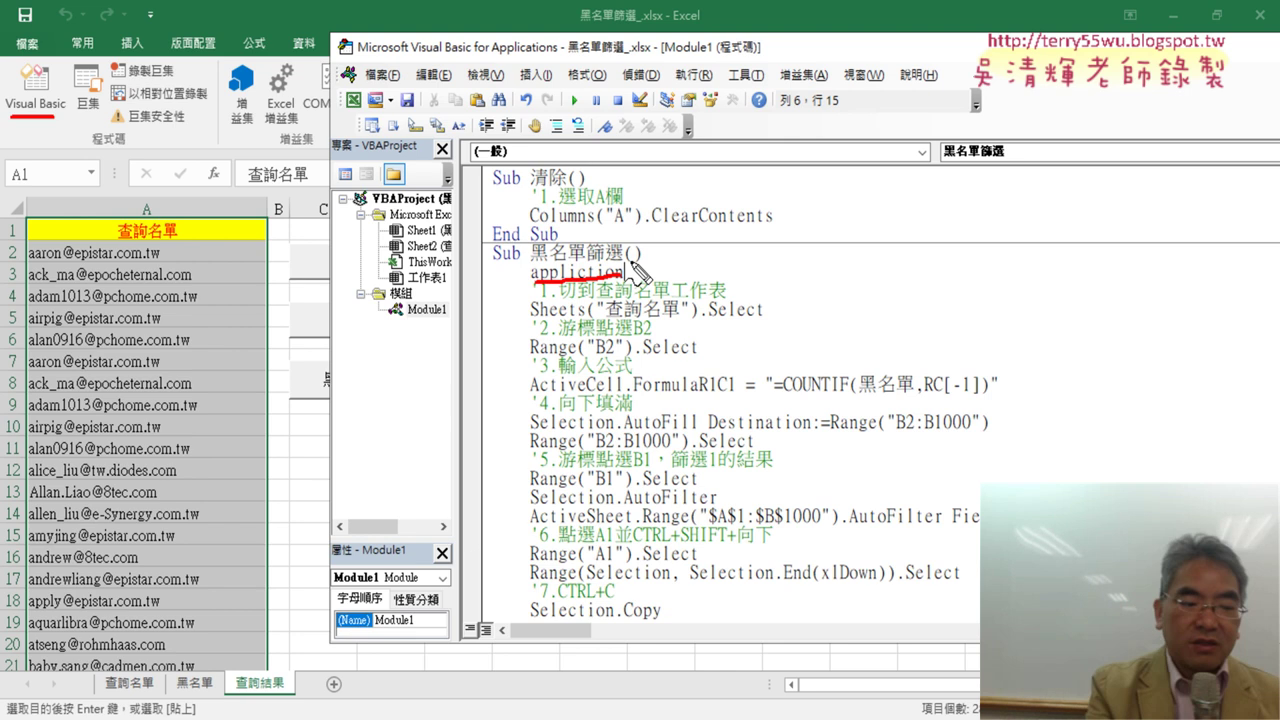
key(Escape)
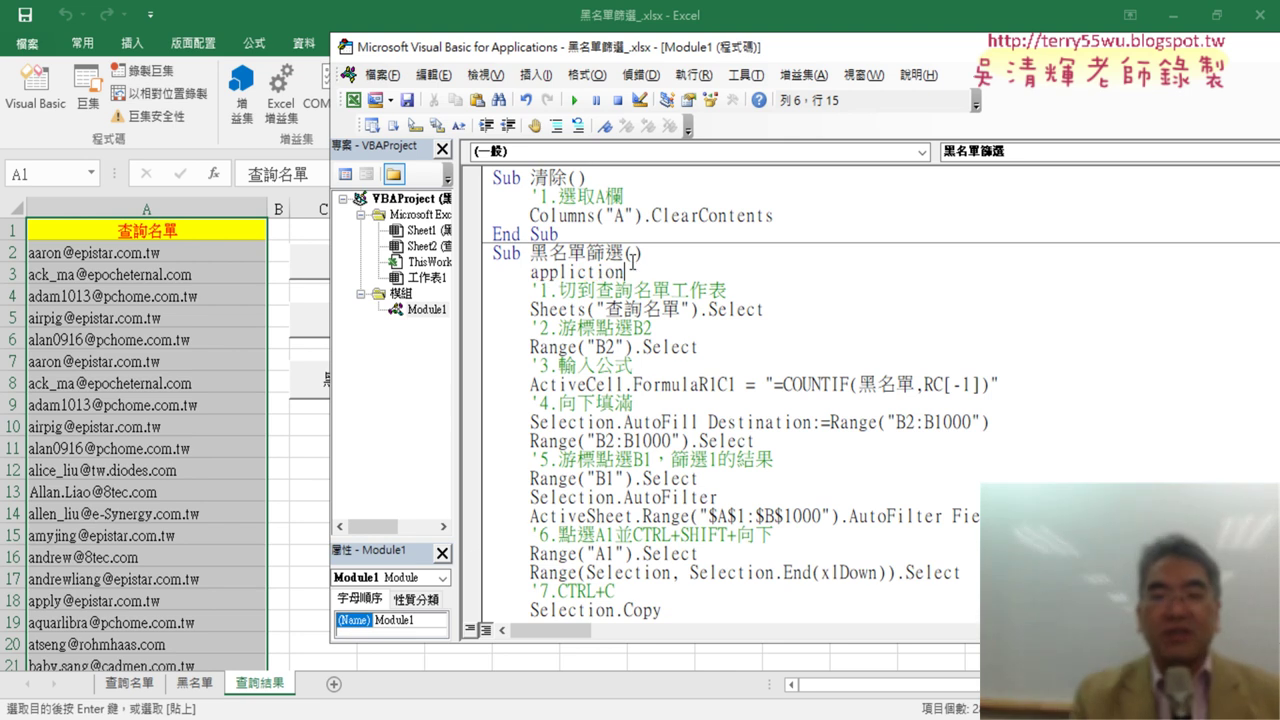
drag(624, 272, 526, 275)
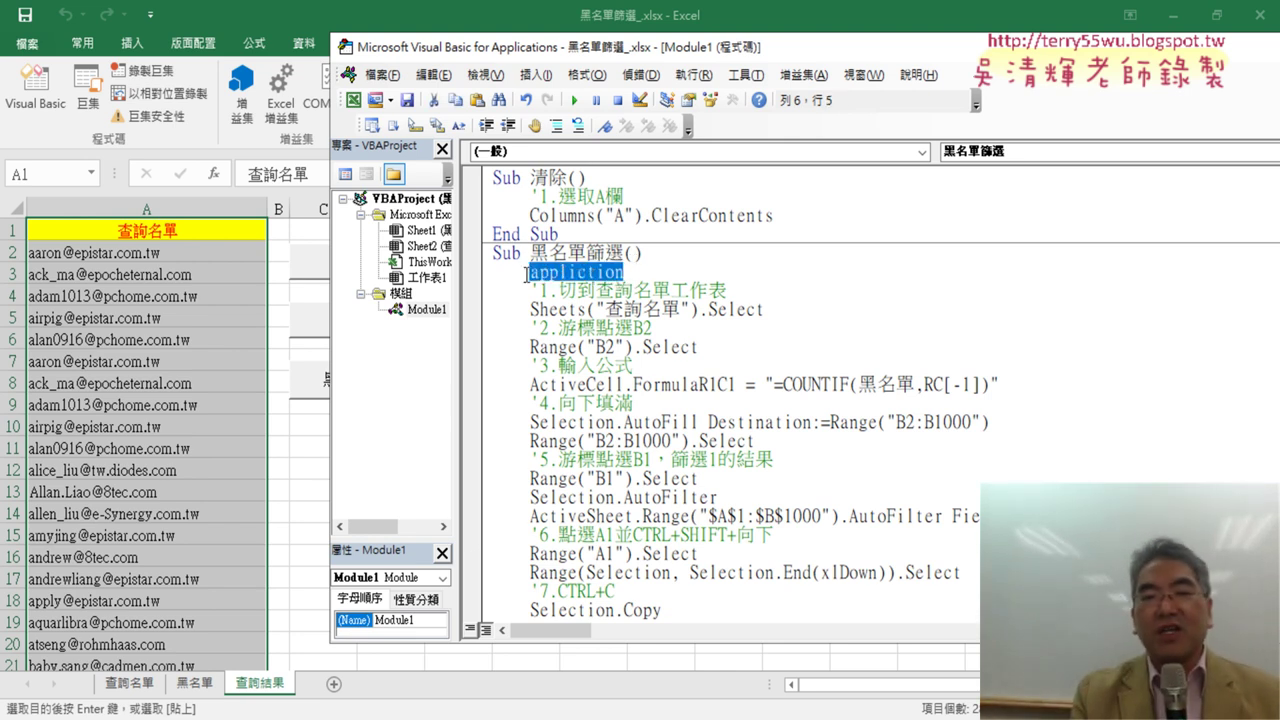
click(628, 265)
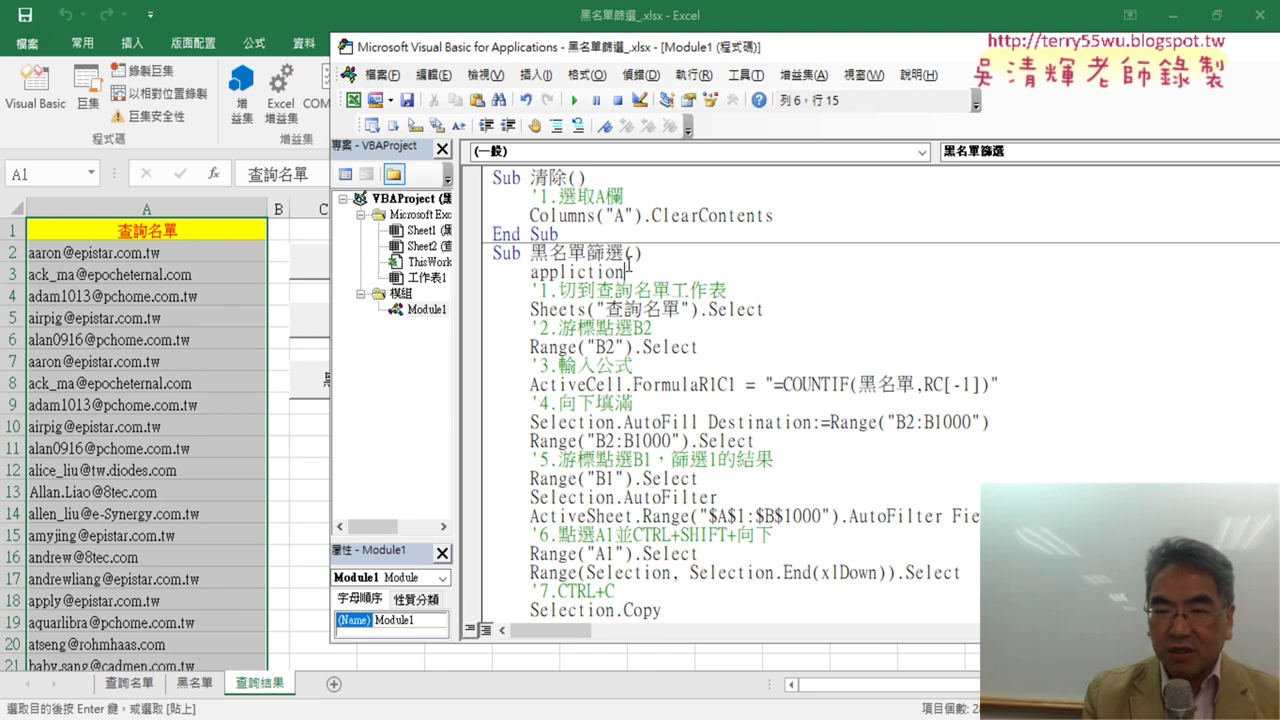
text(.)
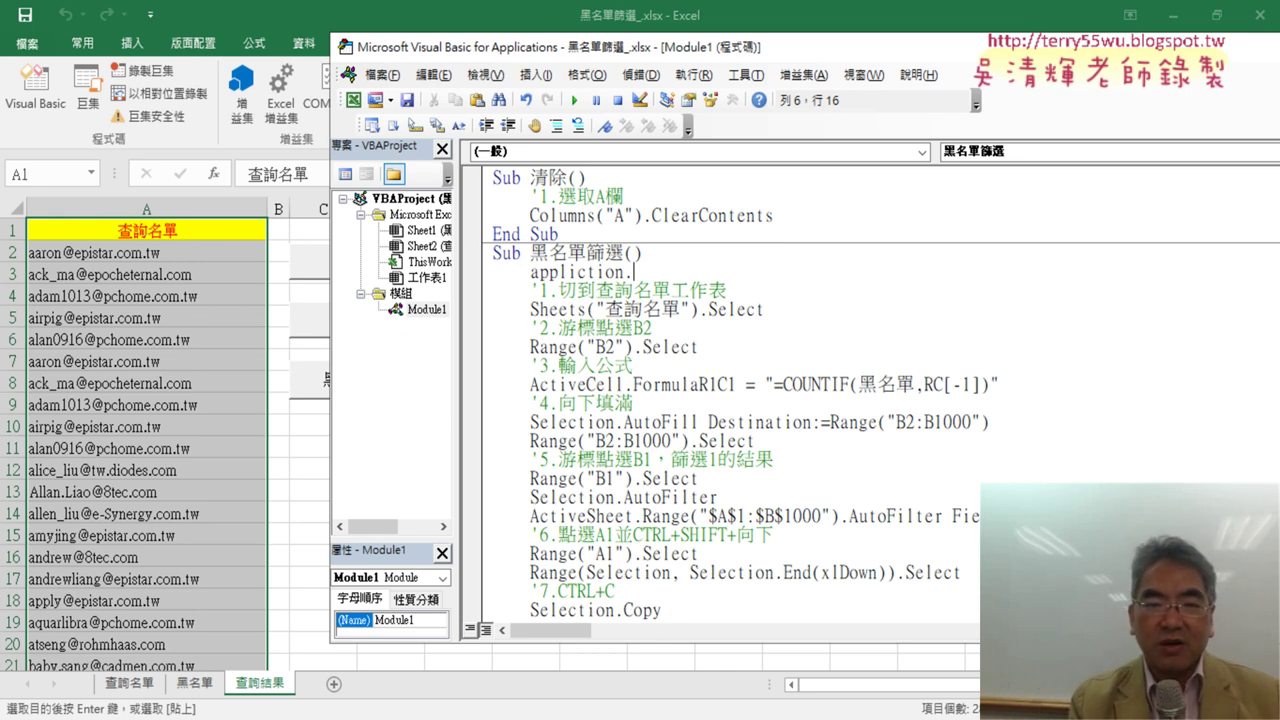
Correct the misspelled word so the line reads 'application.'
key(Left)
key(Left)
key(Left)
key(Left)
key(Left)
key(Left)
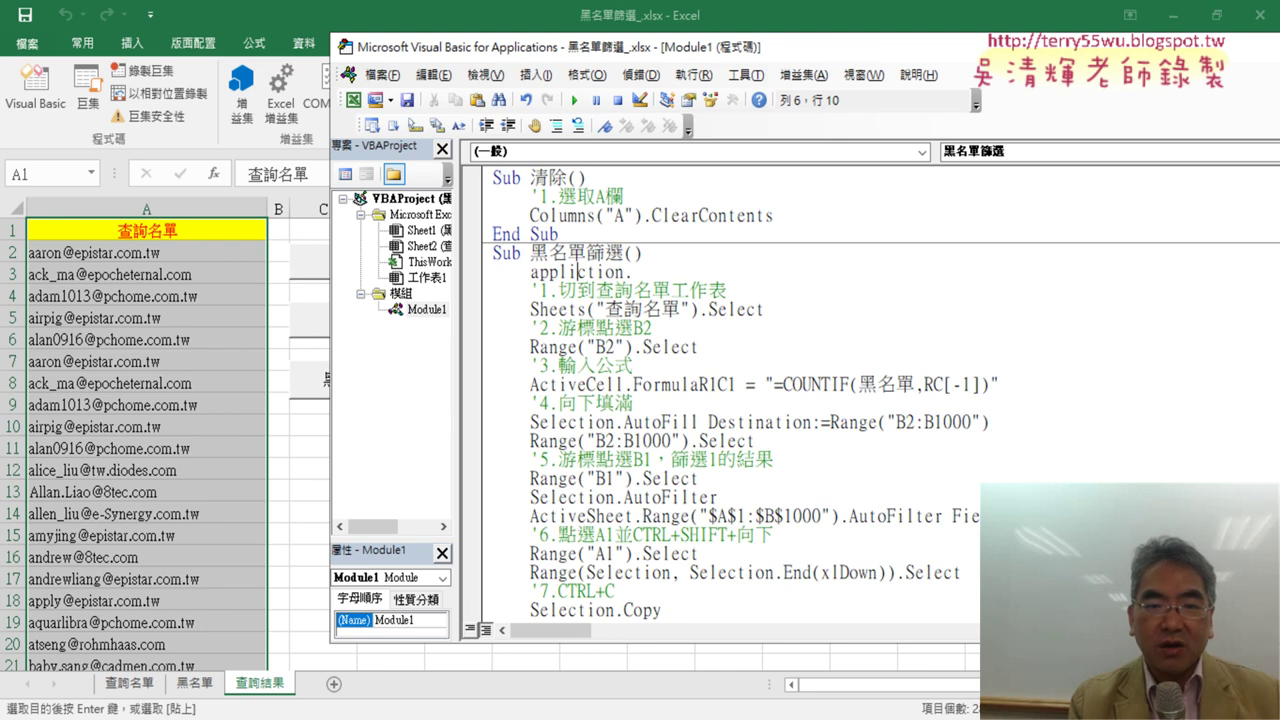
key(Left)
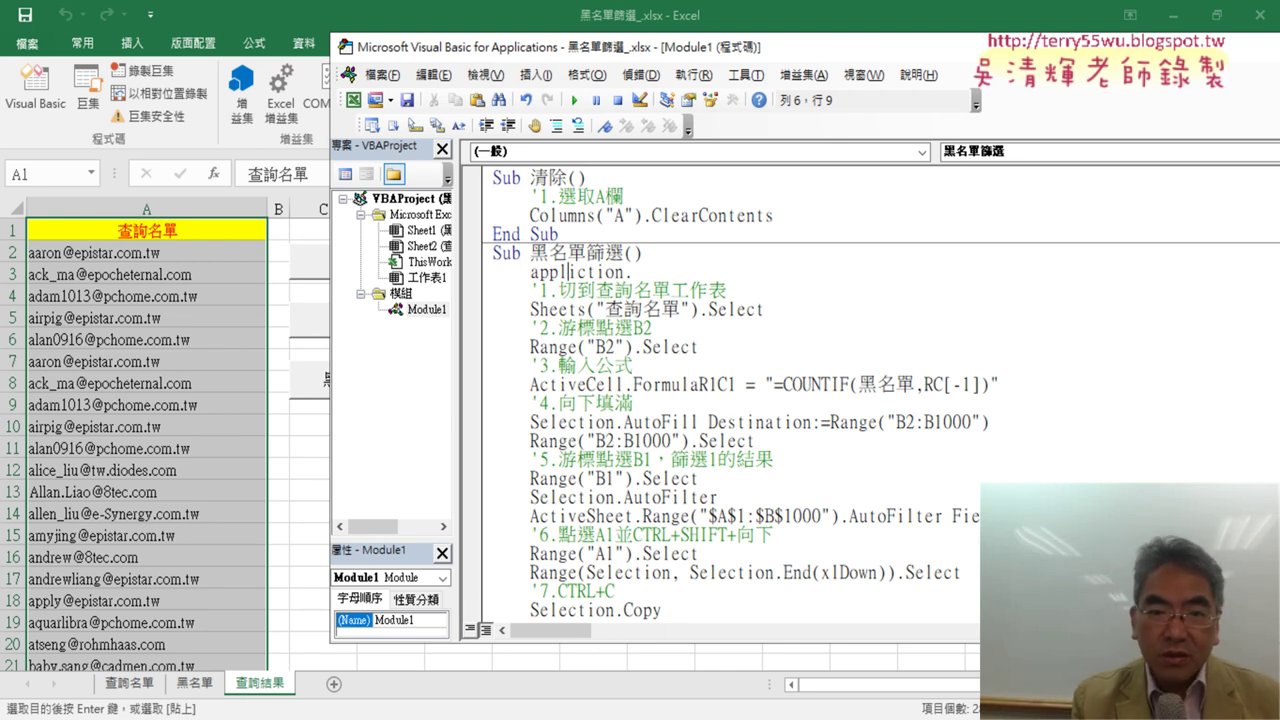
key(Delete)
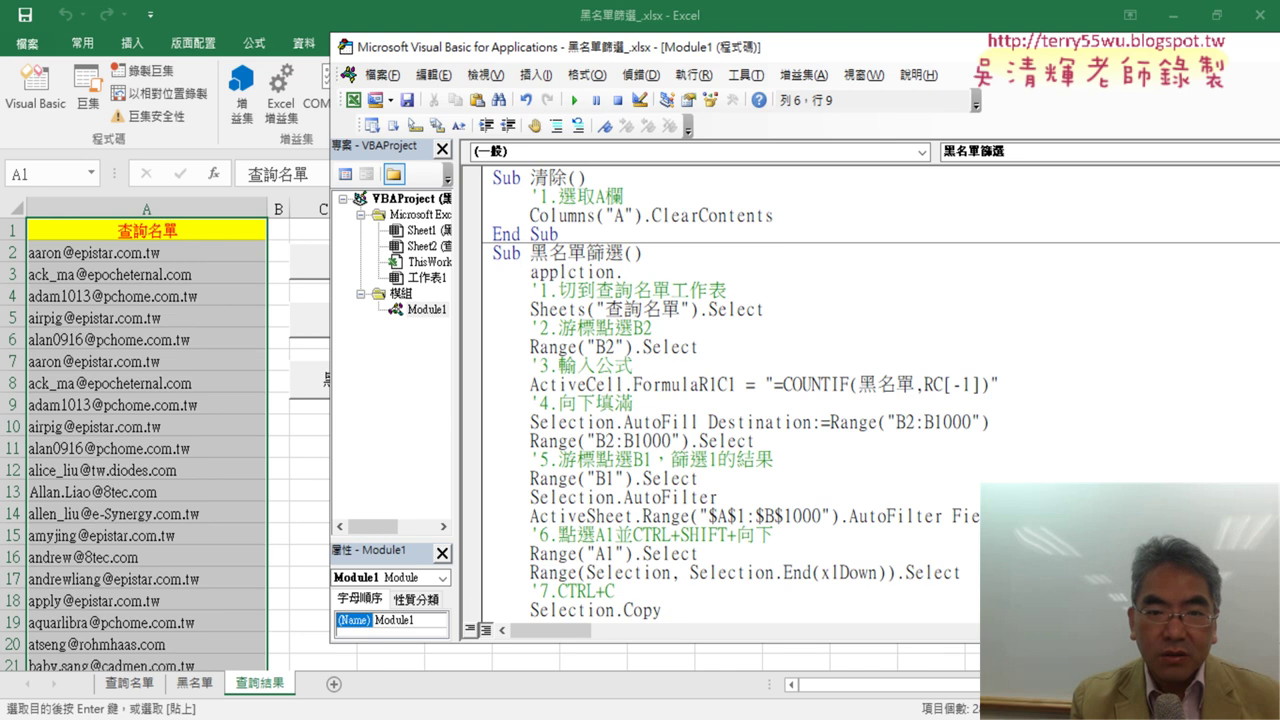
key(Right)
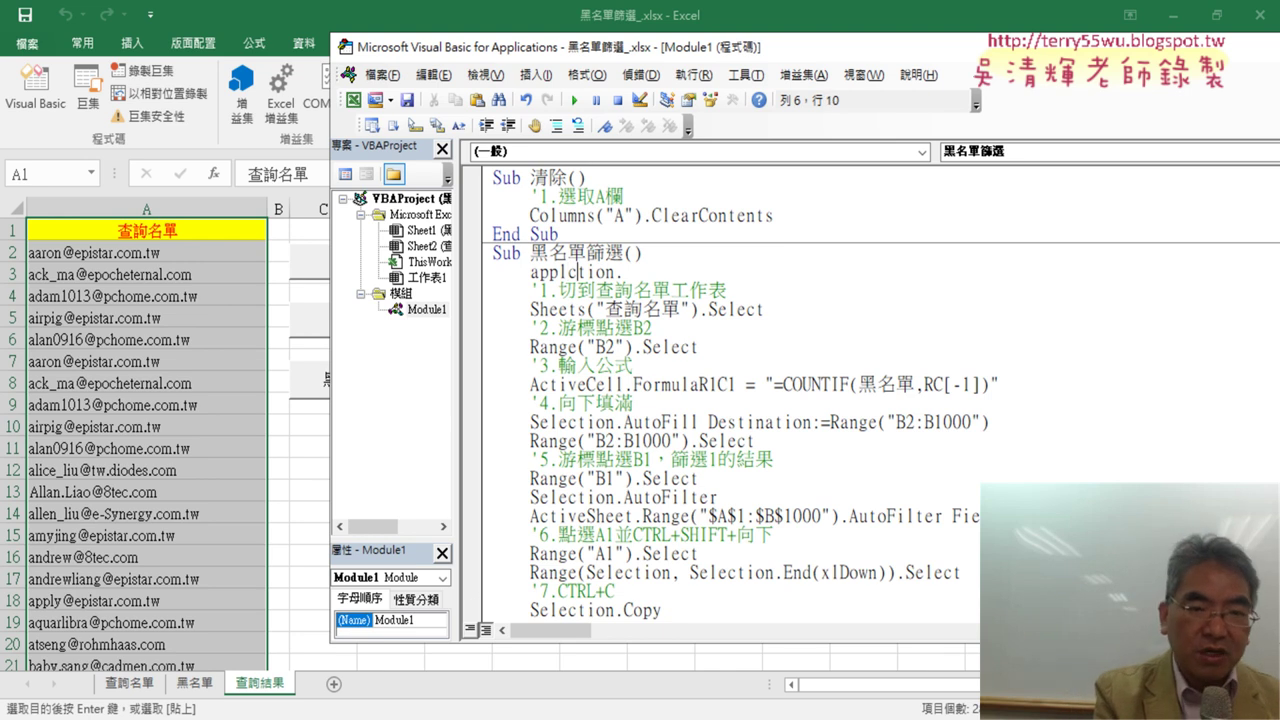
text(a)
key(Right)
key(Right)
key(Right)
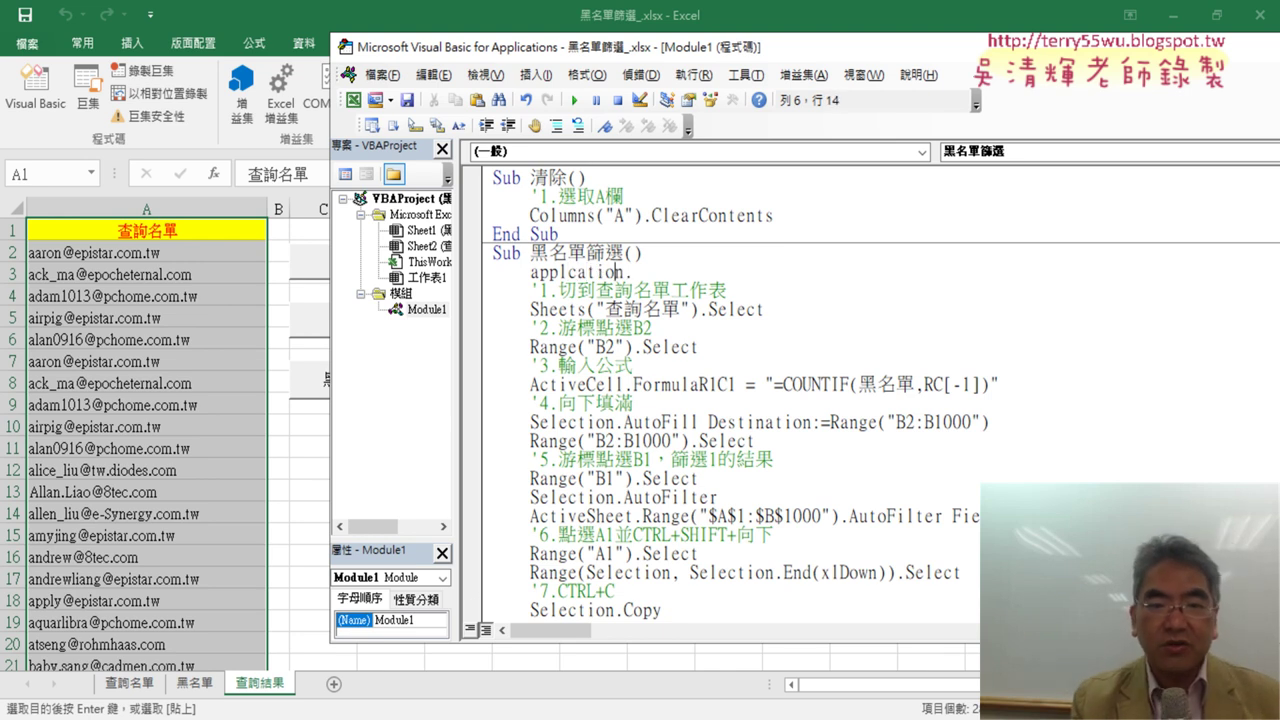
key(Right)
key(Right)
key(BackSpace)
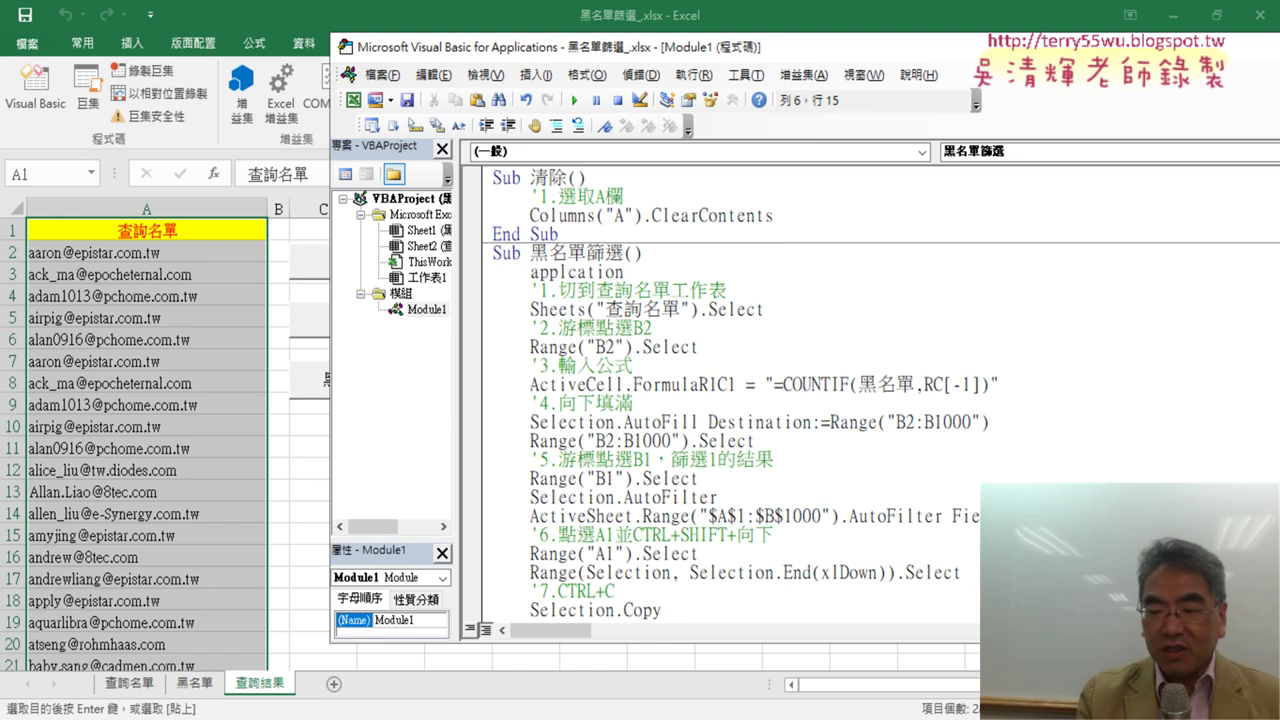
text(.)
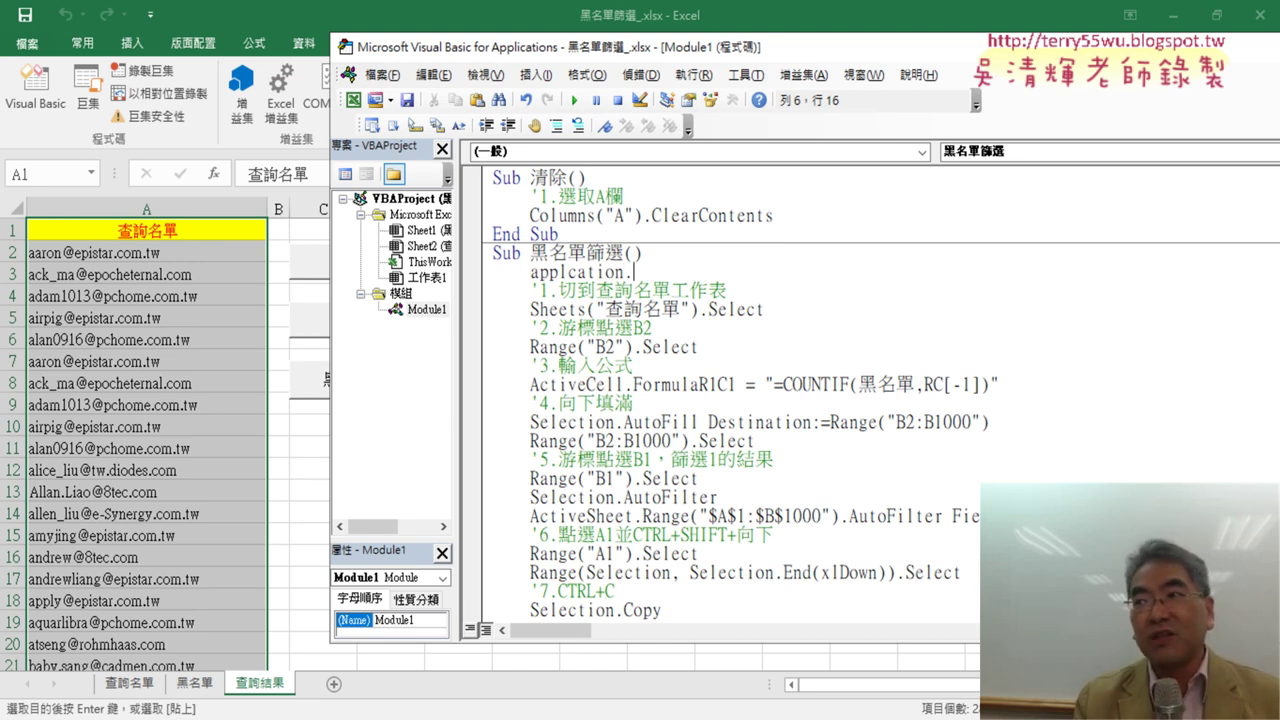
key(BackSpace)
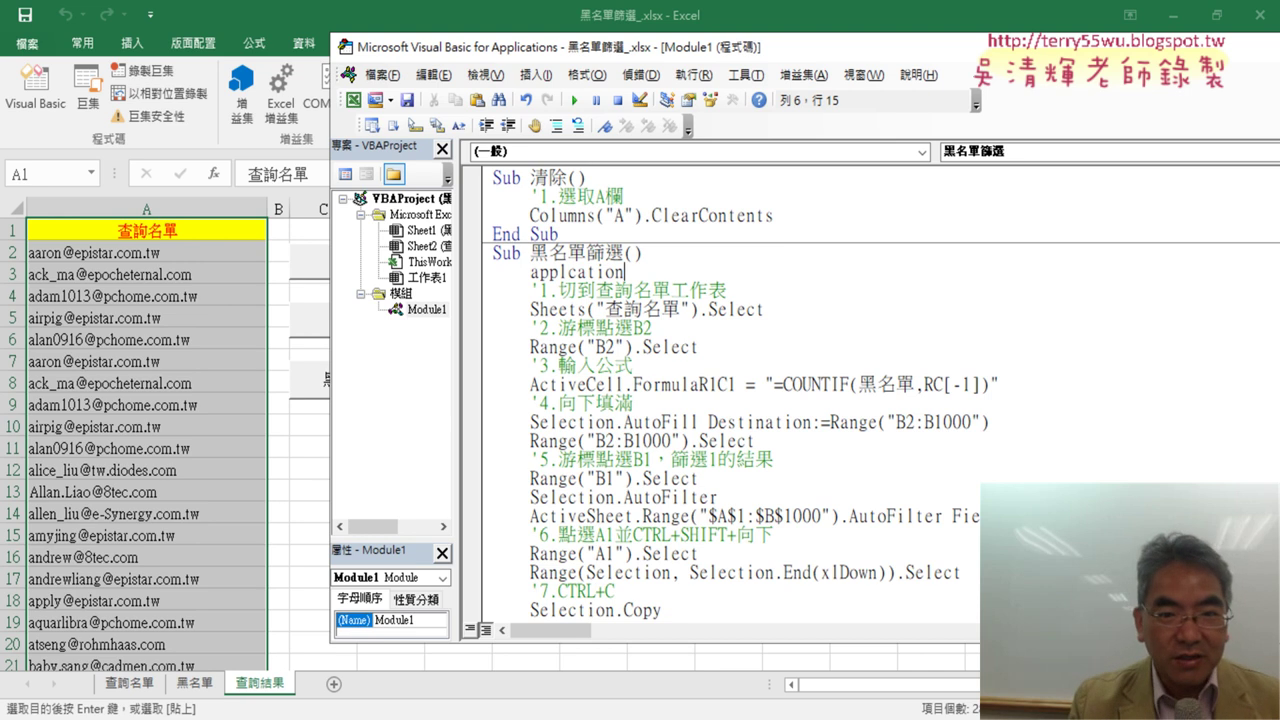
key(Left)
key(Left)
key(Left)
key(Left)
key(Left)
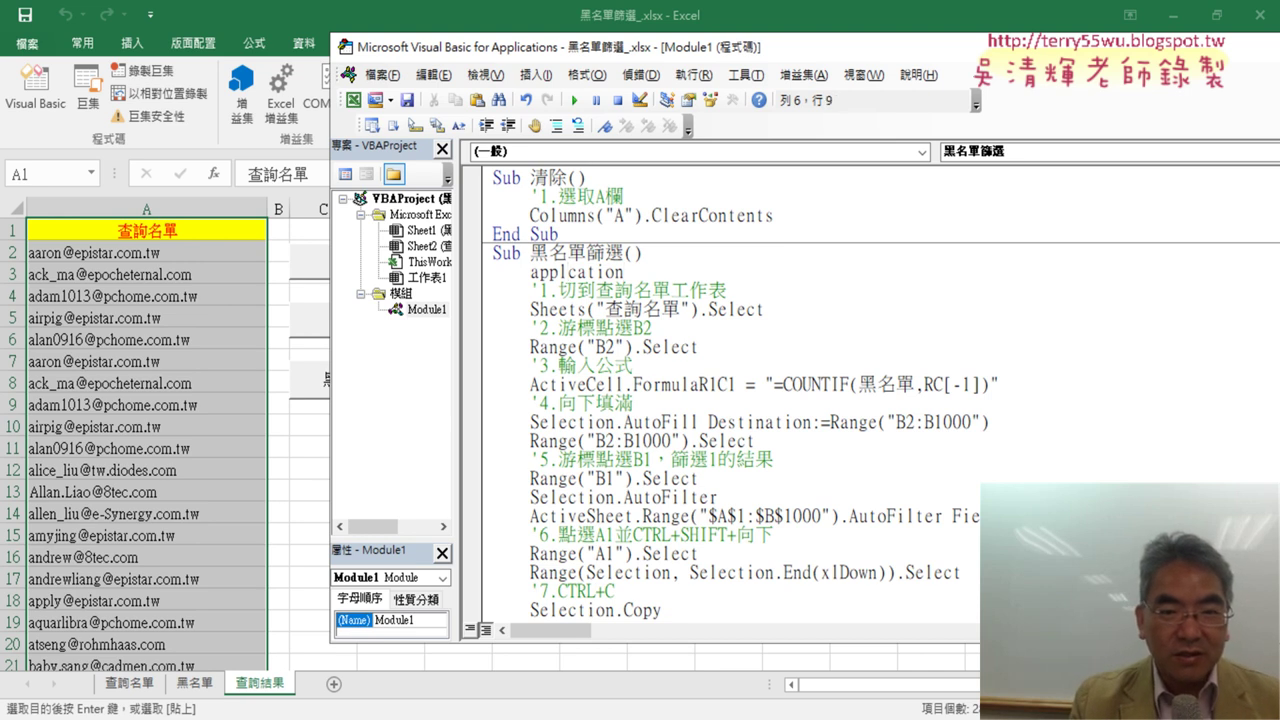
text(i)
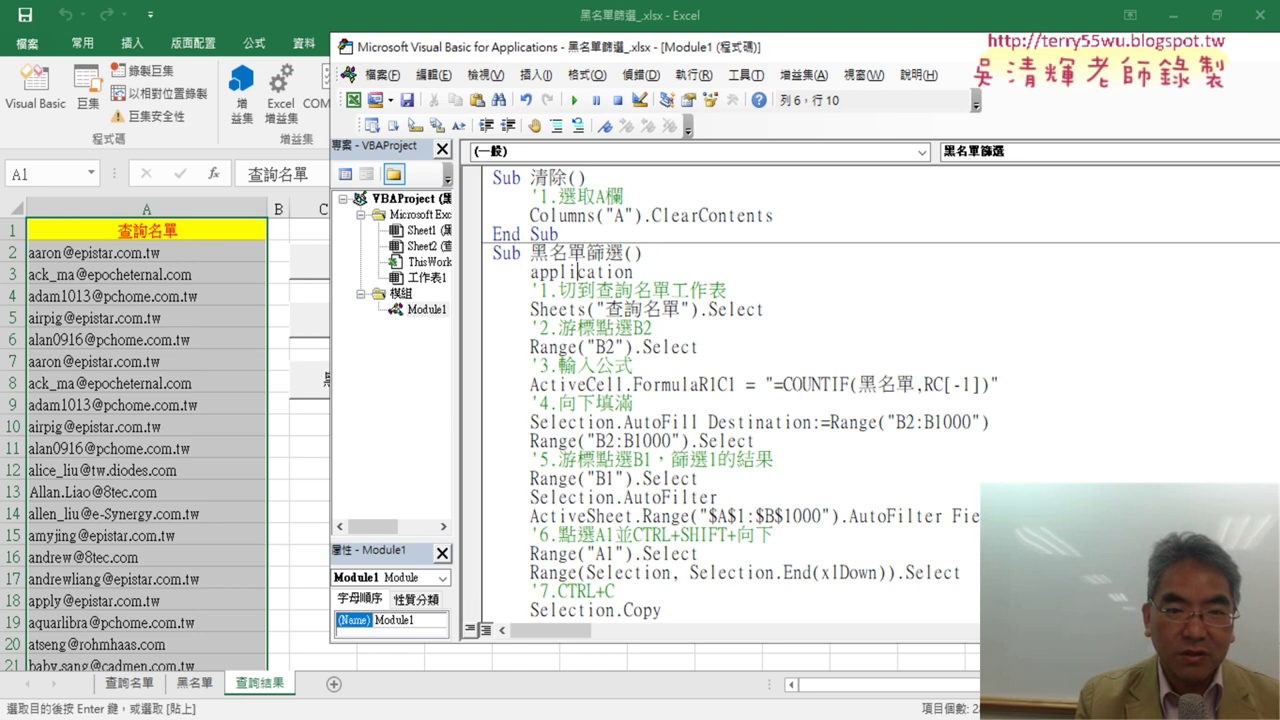
key(Right)
key(Right)
key(Right)
key(Right)
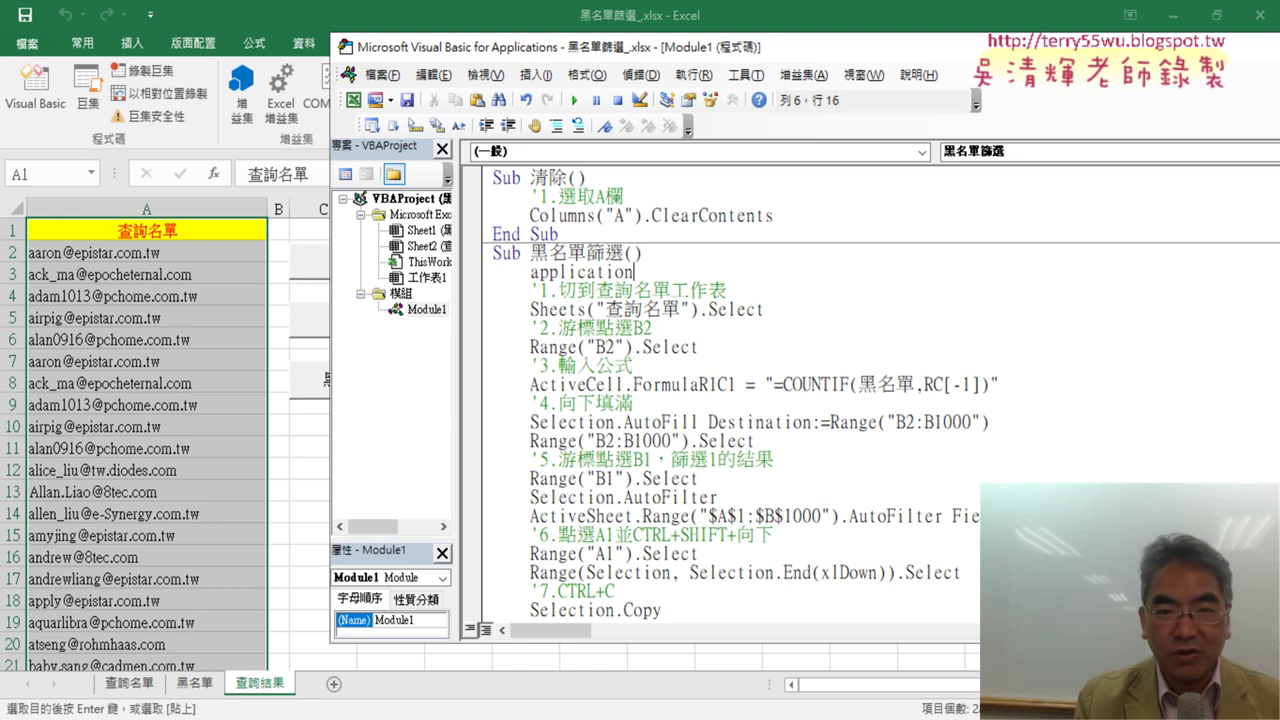
text(.)
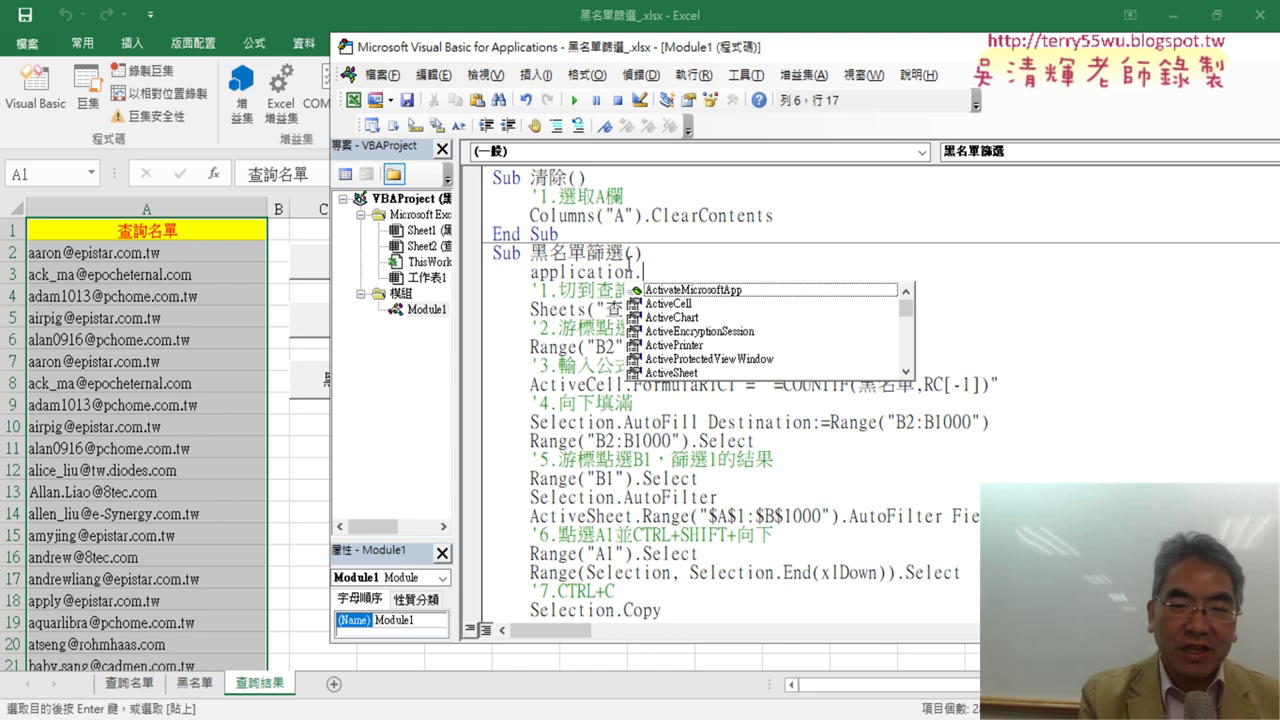
Retype the period after application and begin the property name with 's'
key(BackSpace)
text(.)
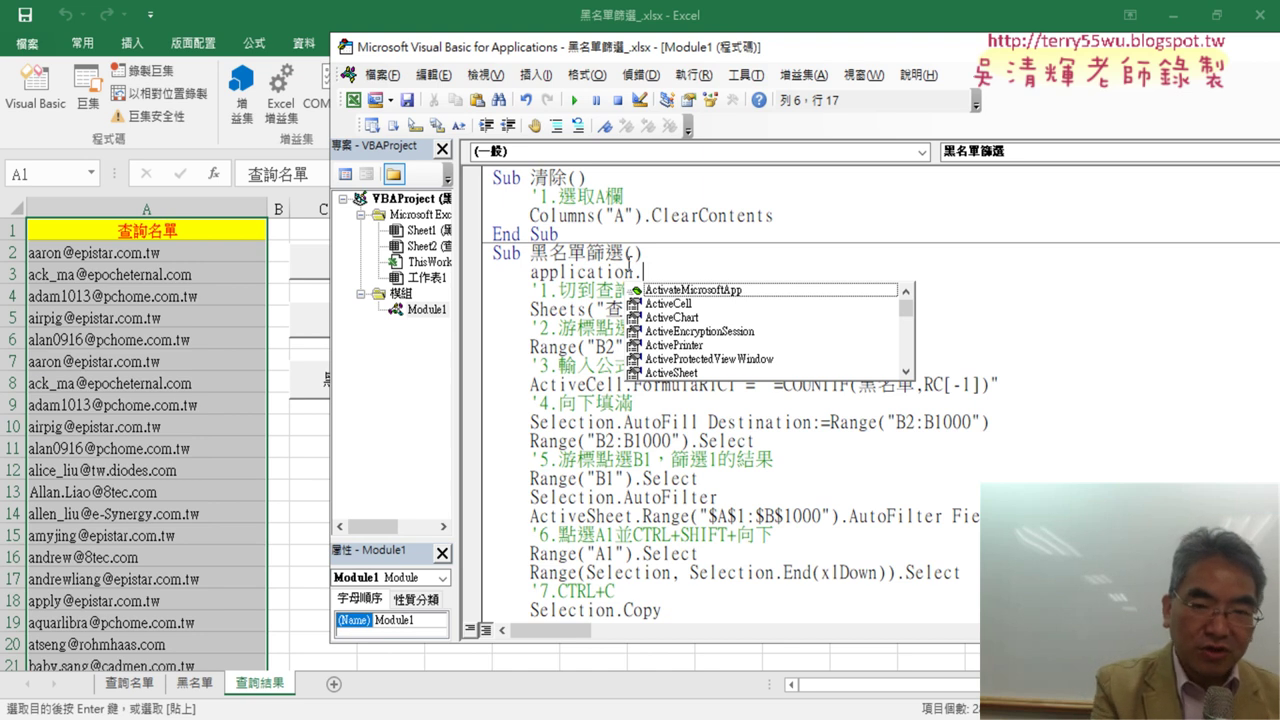
text(s)
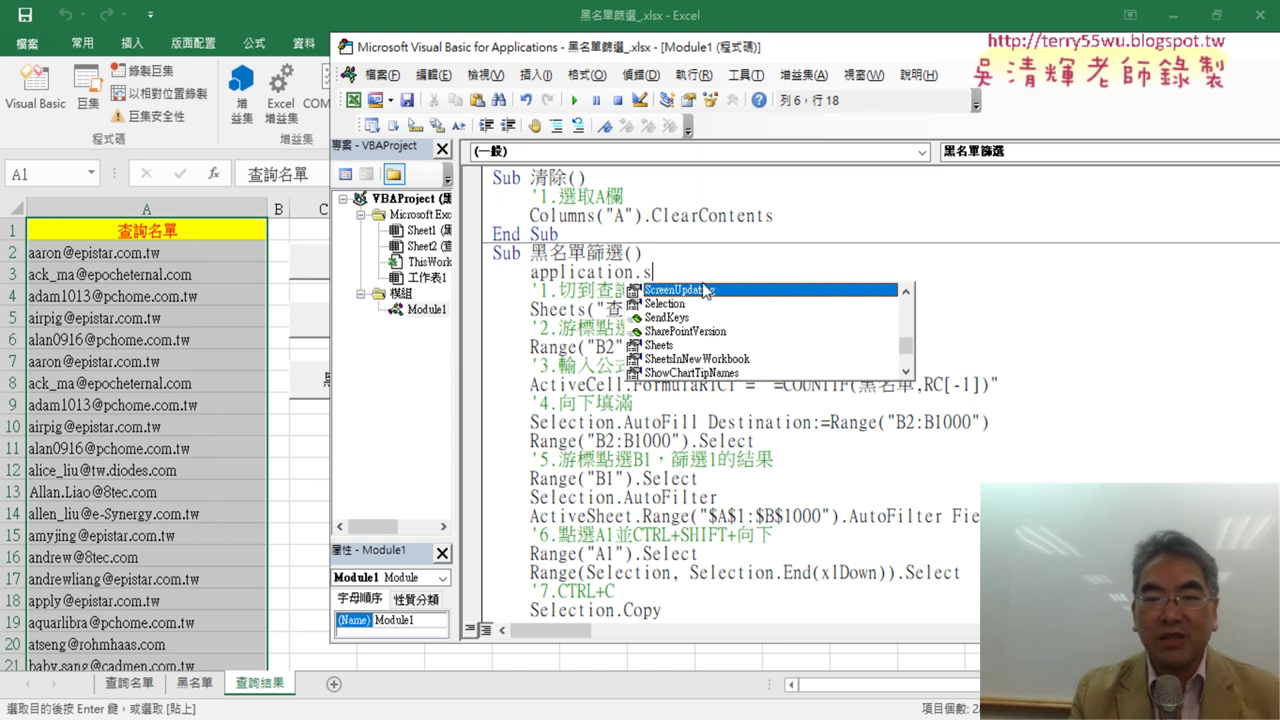
Complete the line as Application.ScreenUpdating = False using the IntelliSense suggestions
double_click(714, 291)
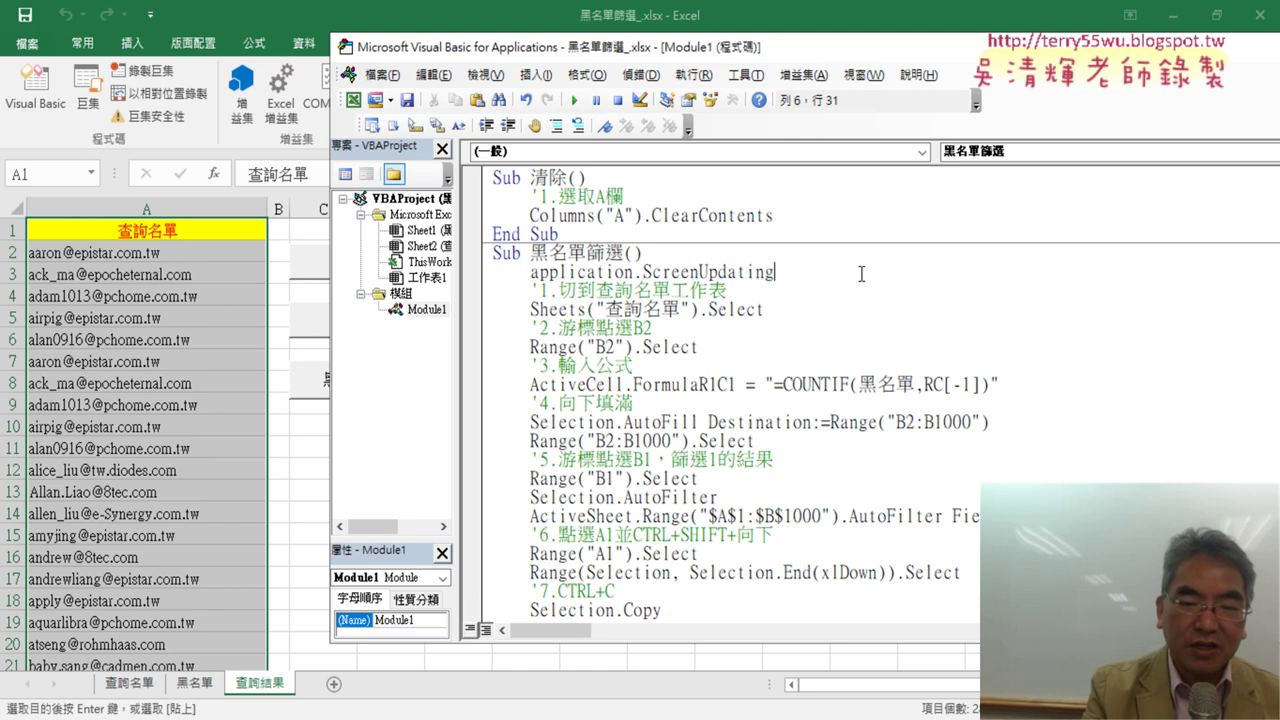
text(=)
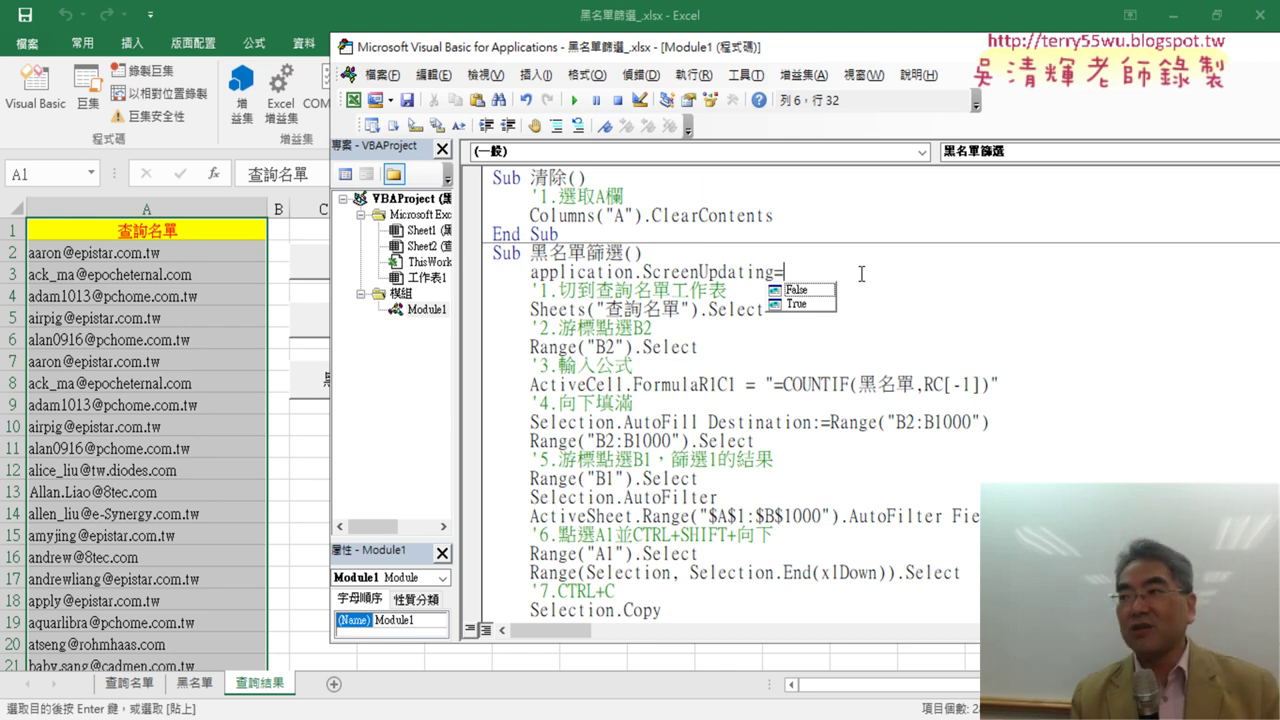
key(Down)
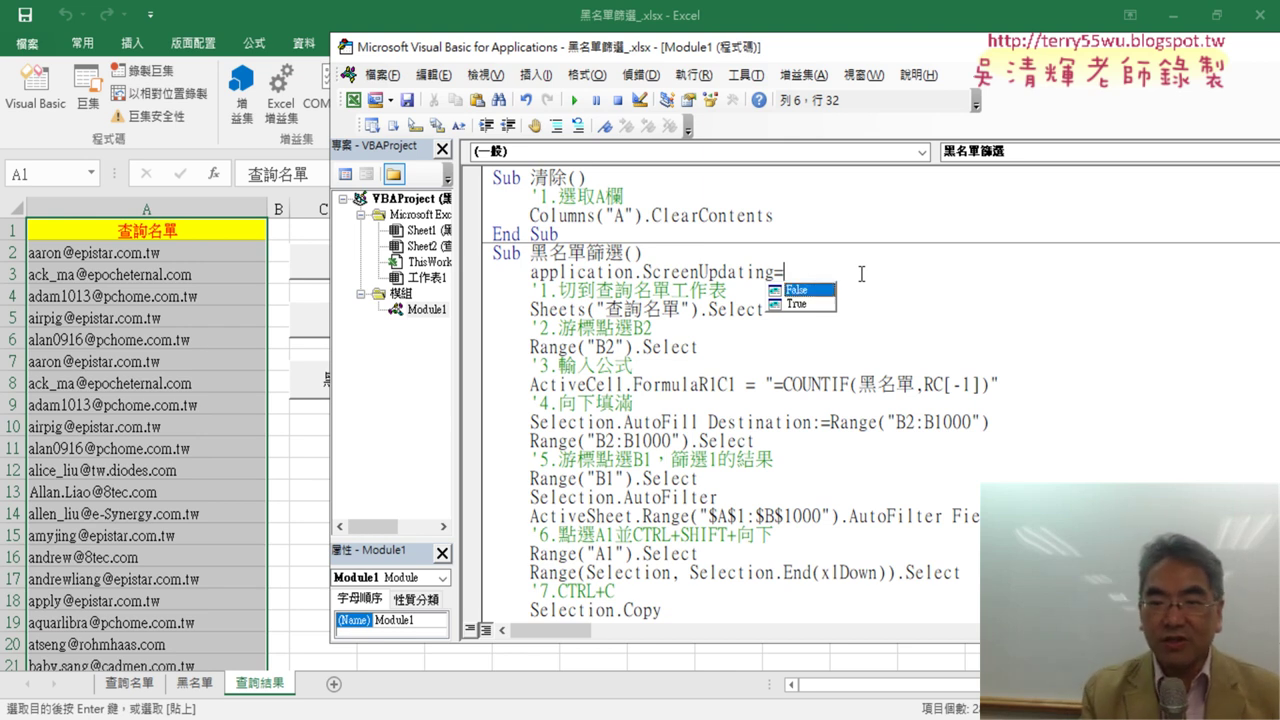
key(Down)
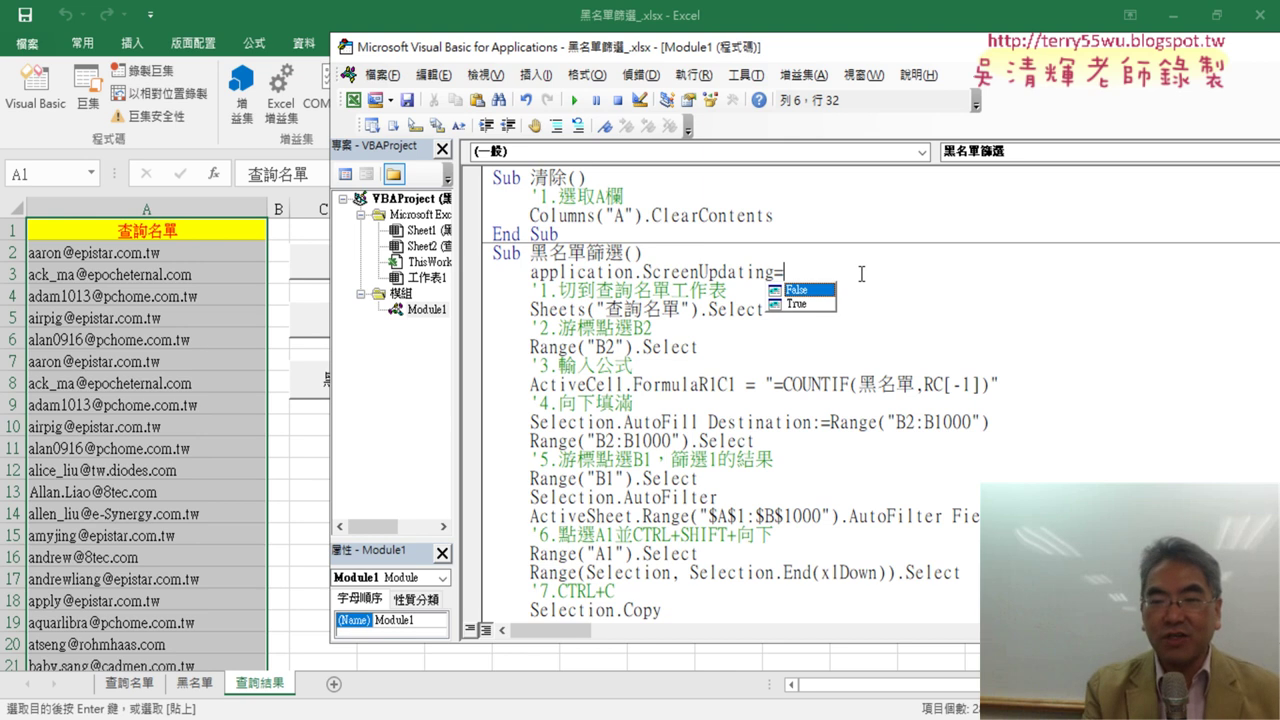
key(Down)
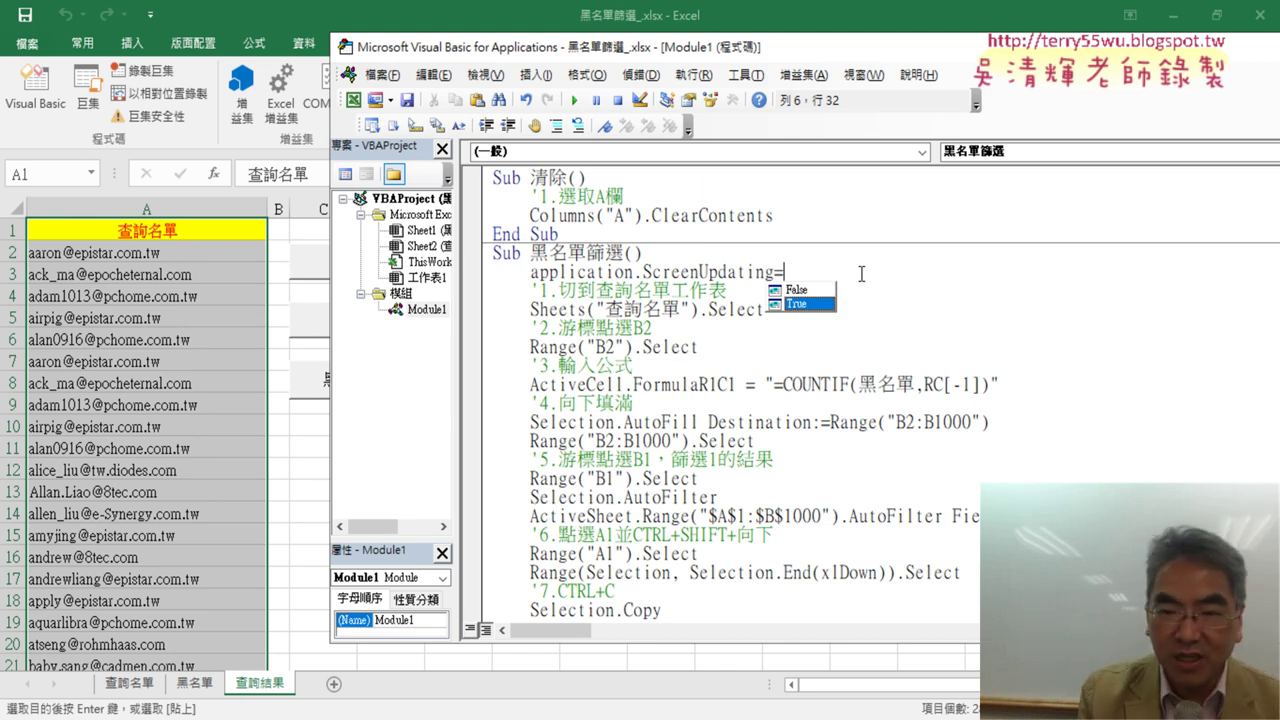
key(Up)
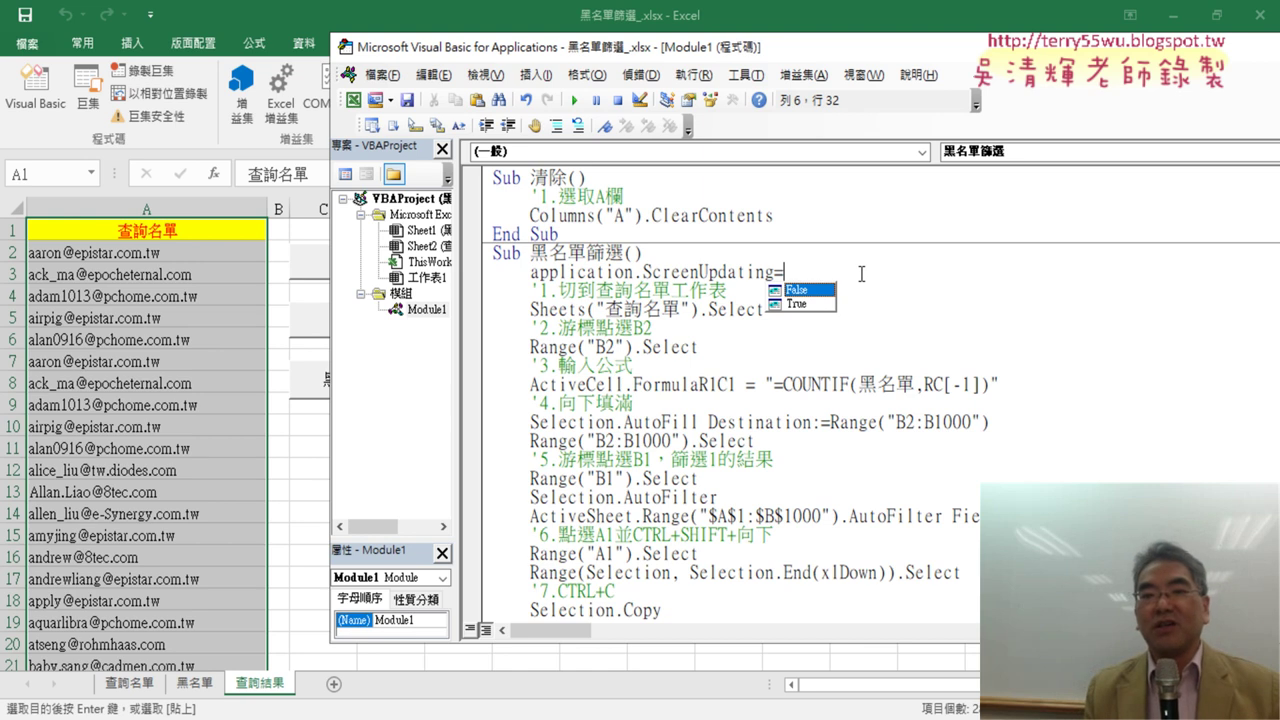
double_click(797, 290)
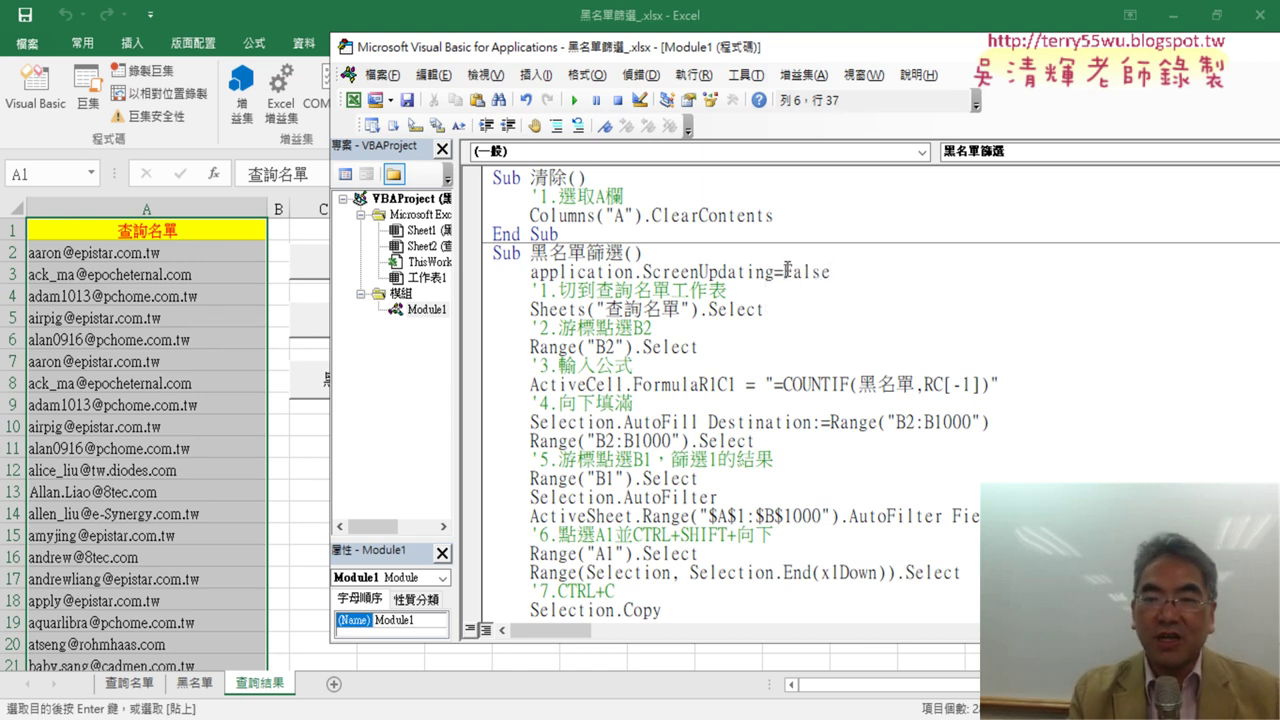
Try replacing False with 0, undo it, and let the line auto-format
drag(784, 271, 831, 271)
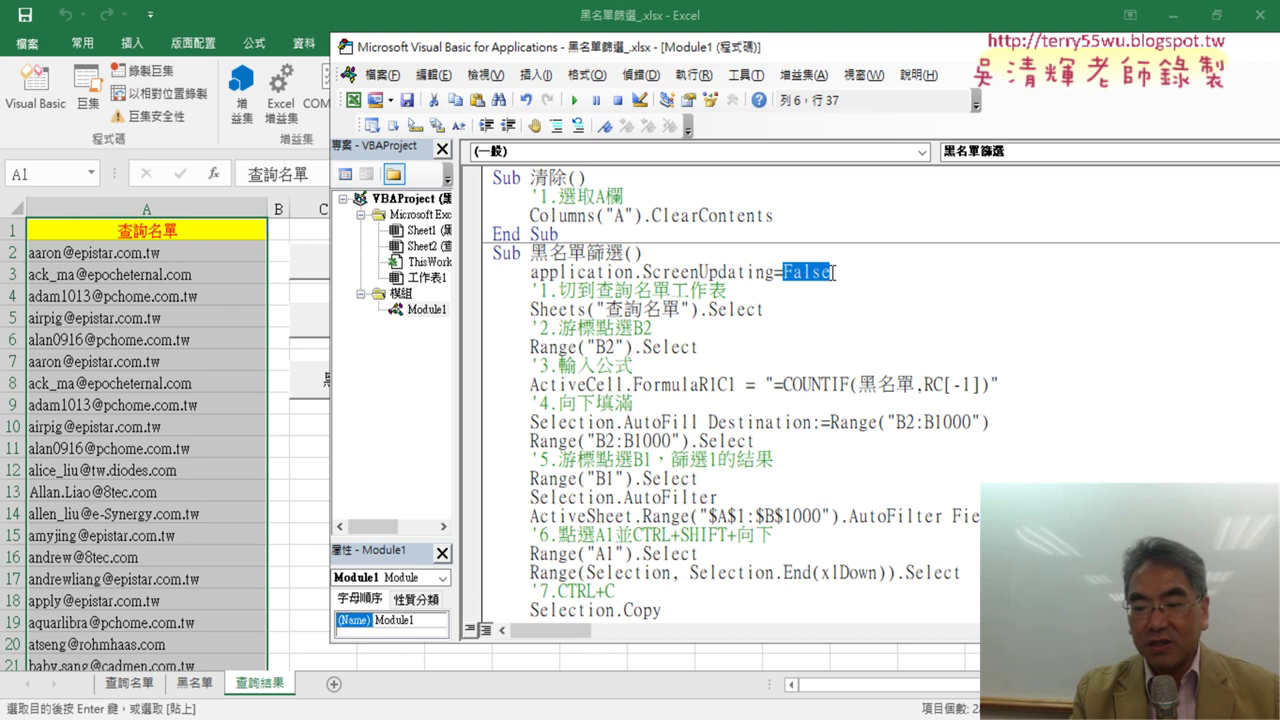
text(0)
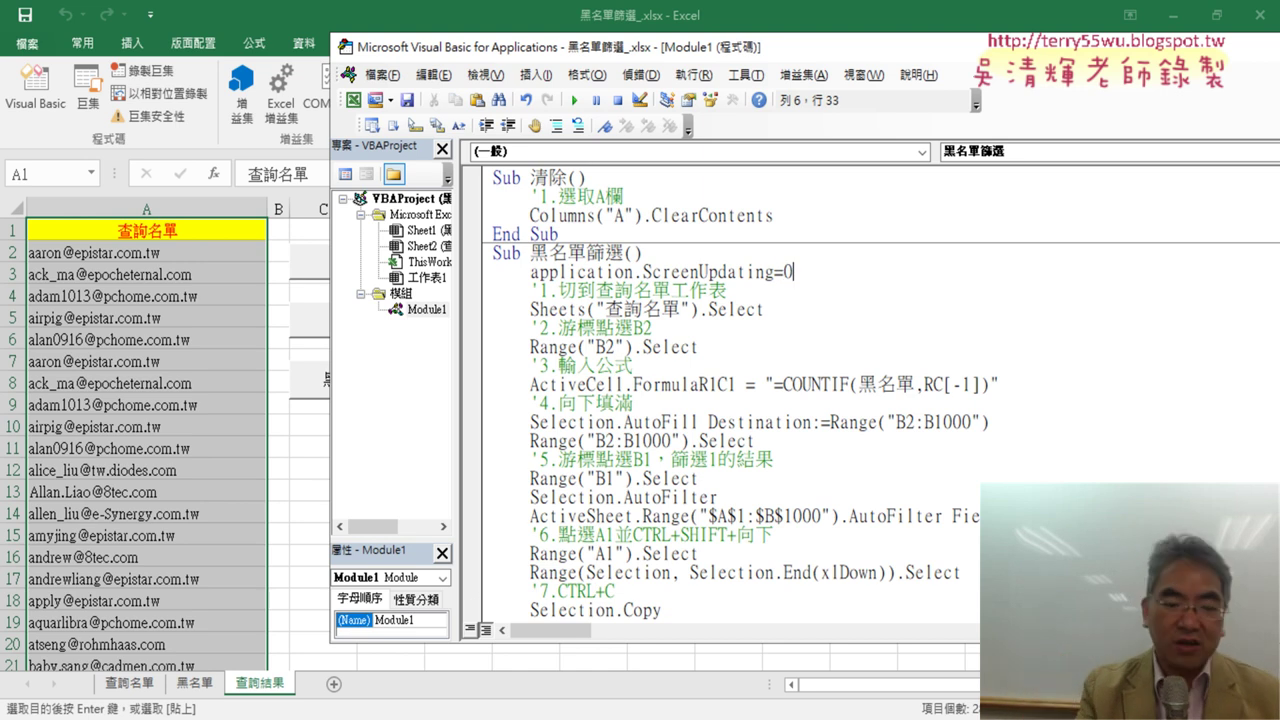
key(ctrl+z)
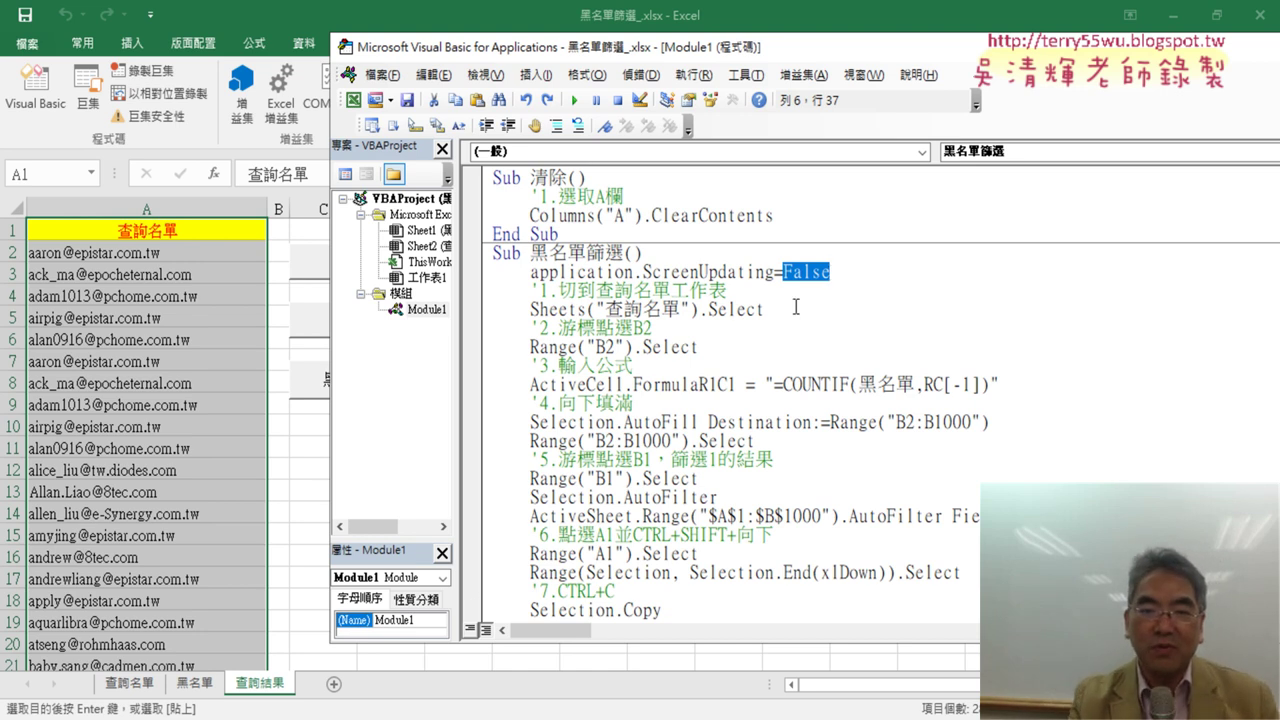
click(720, 370)
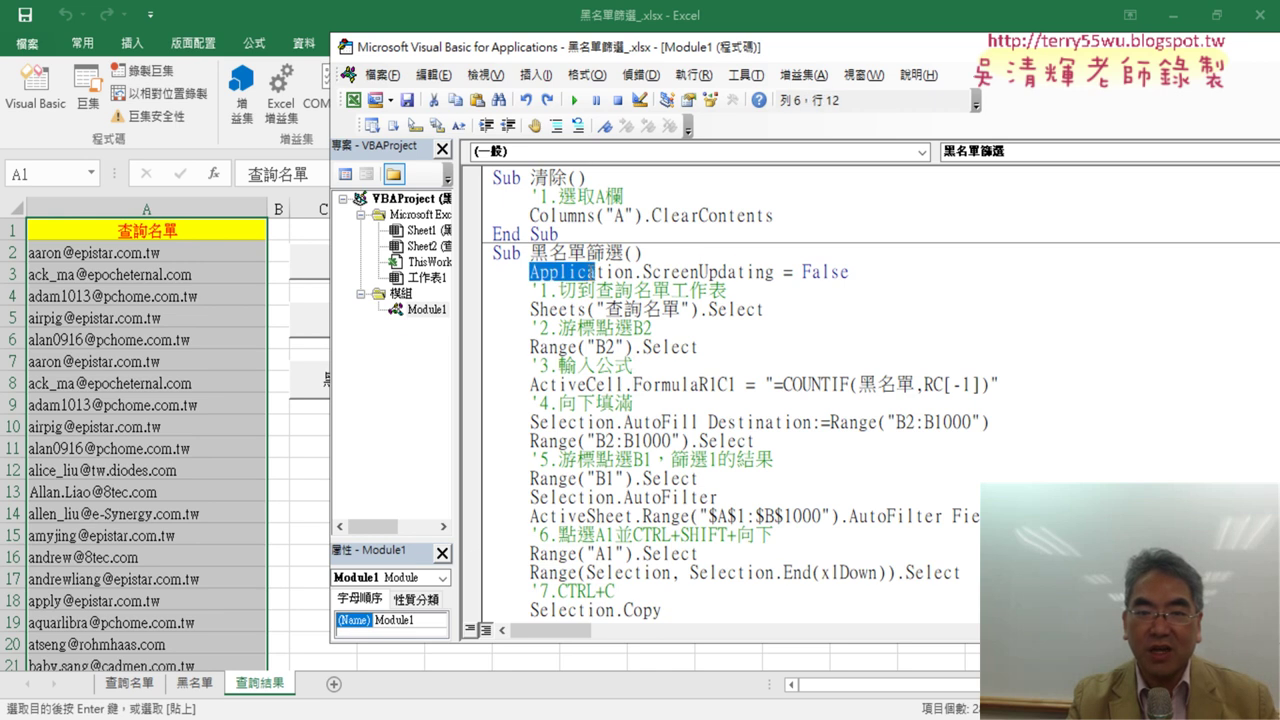
drag(530, 272, 879, 270)
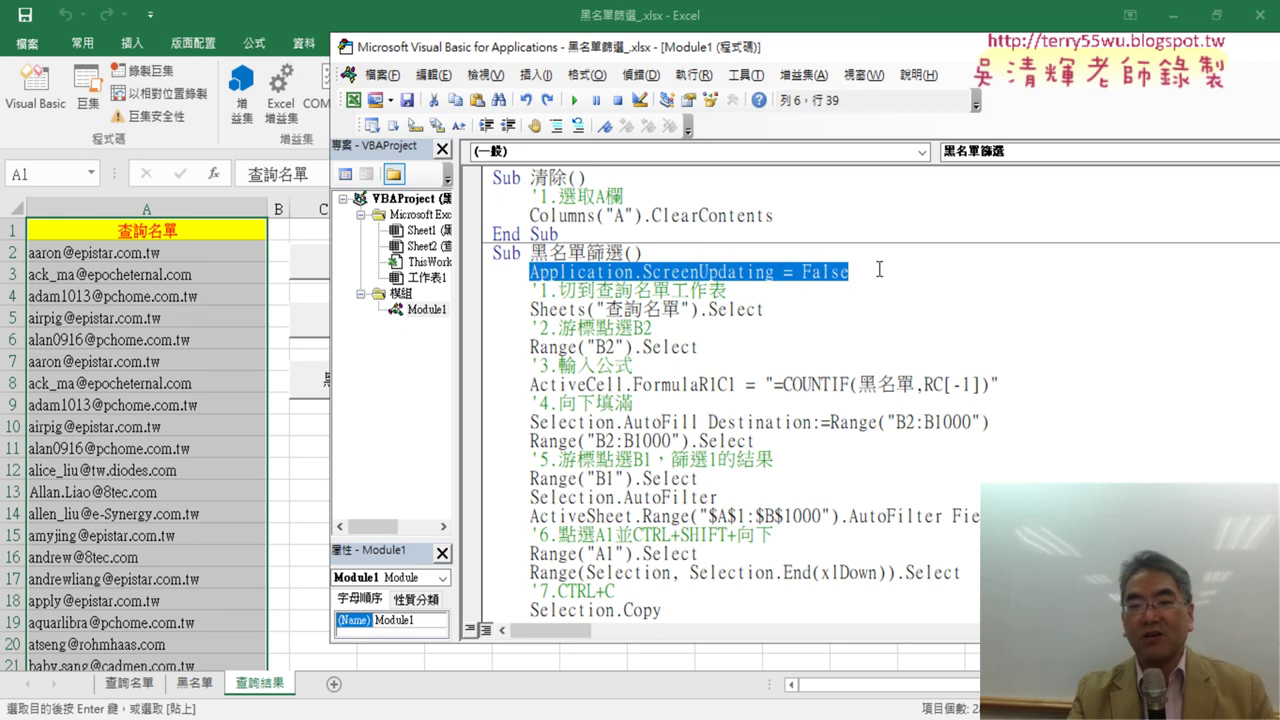
On 查詢結果, alternately clear column A with 清除 and run 黑名單篩選 three times
click(297, 459)
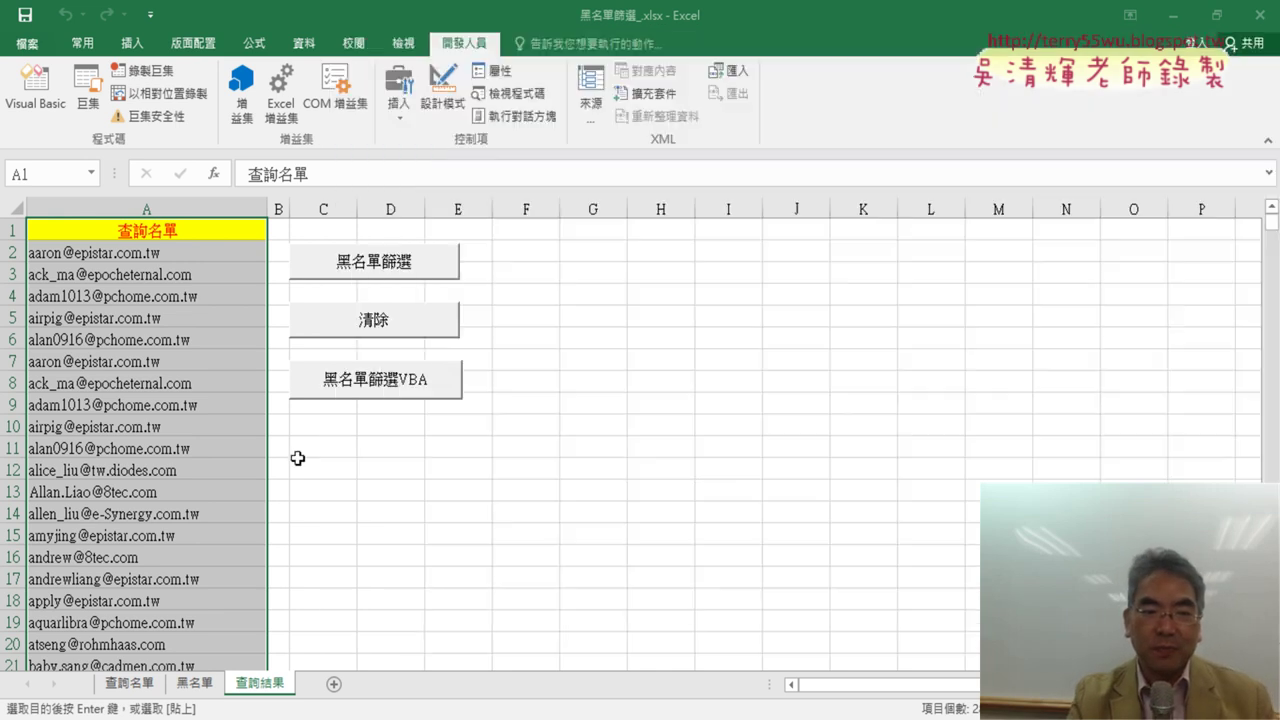
click(421, 330)
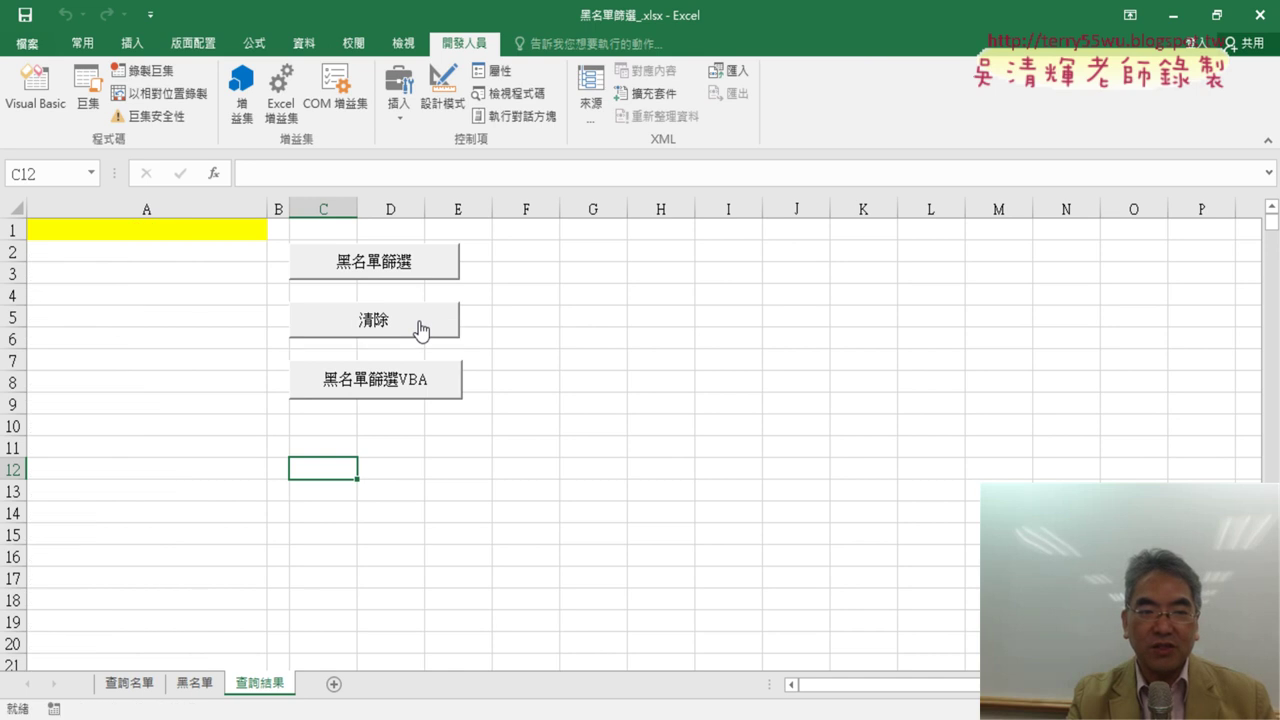
click(426, 264)
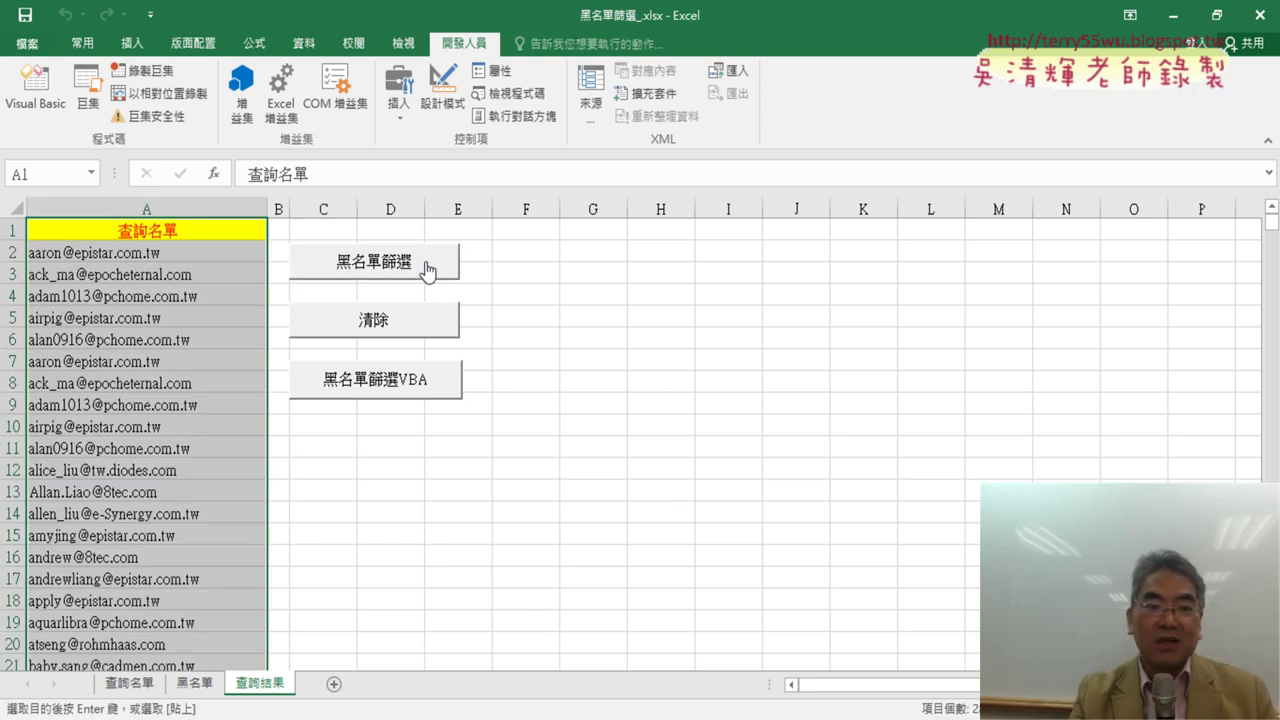
click(415, 327)
click(412, 258)
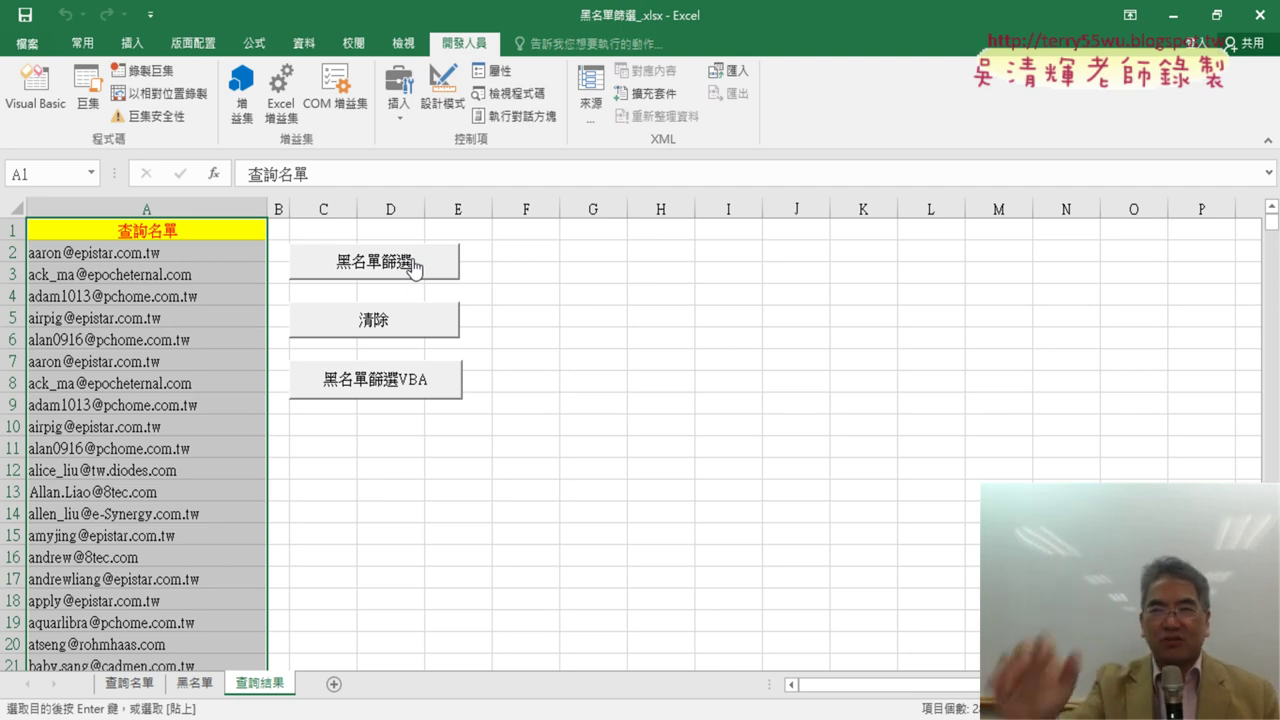
click(408, 320)
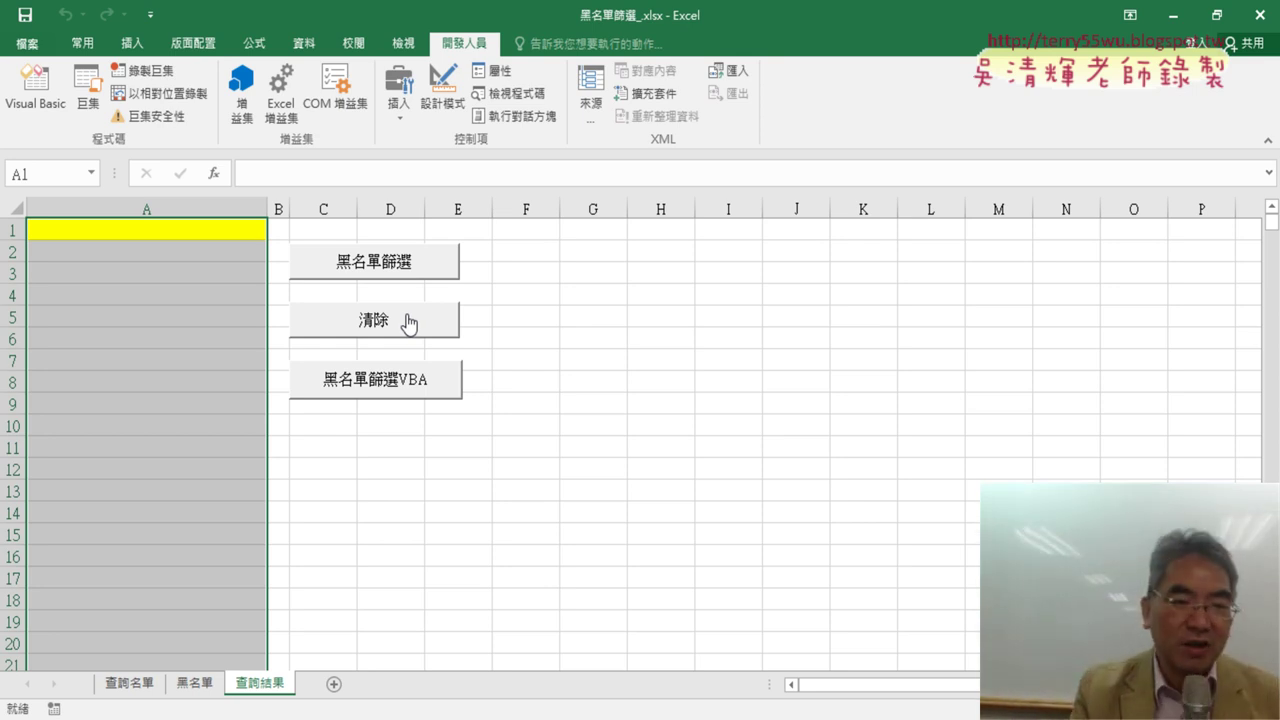
click(413, 273)
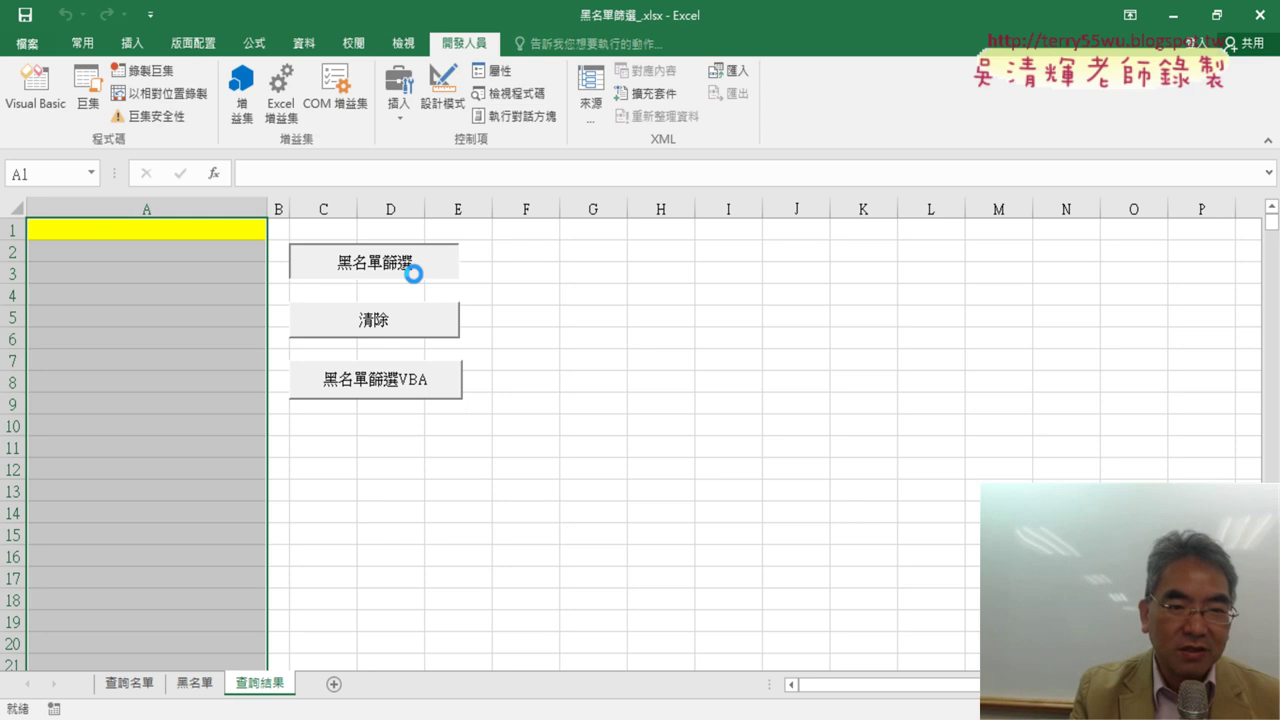
Clear and rerun 黑名單篩選 once more, run 黑名單篩選VBA, then reopen the VBA editor
click(405, 318)
click(402, 263)
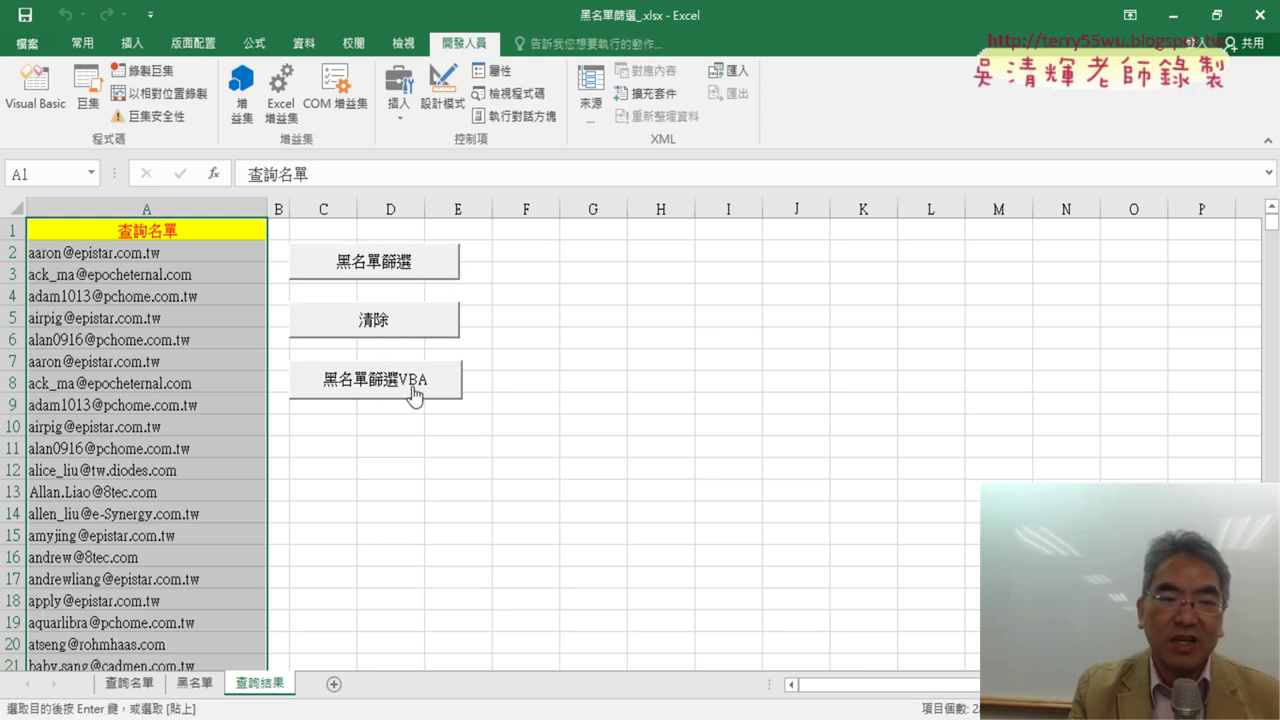
click(415, 395)
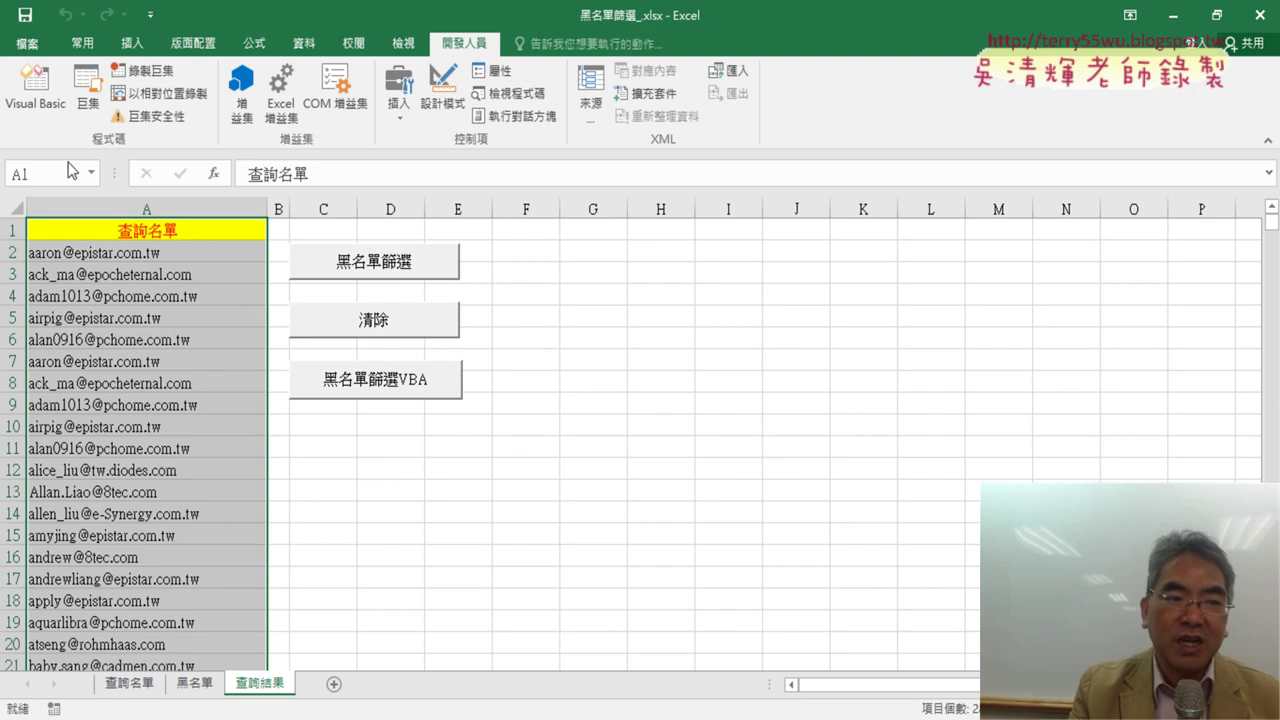
click(35, 88)
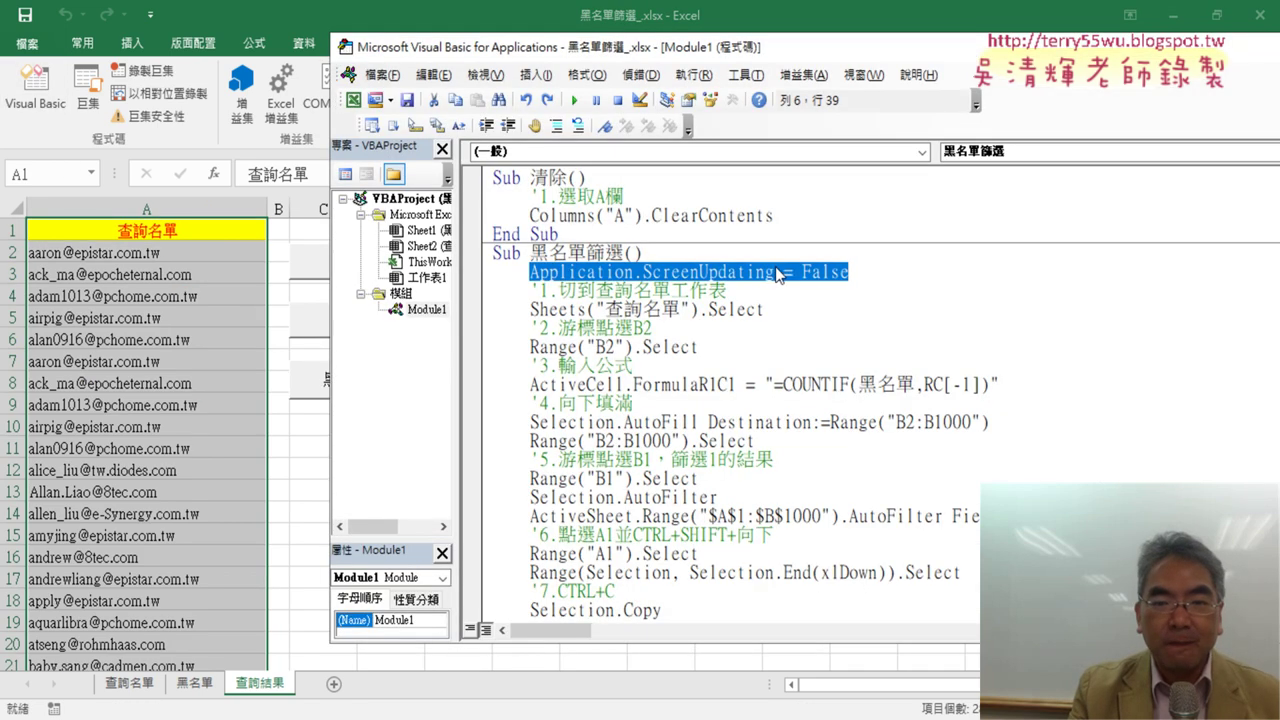
Copy the ScreenUpdating line onto a new line under Sub 黑名單篩選VBA(), then return to the sheet
drag(857, 272, 451, 268)
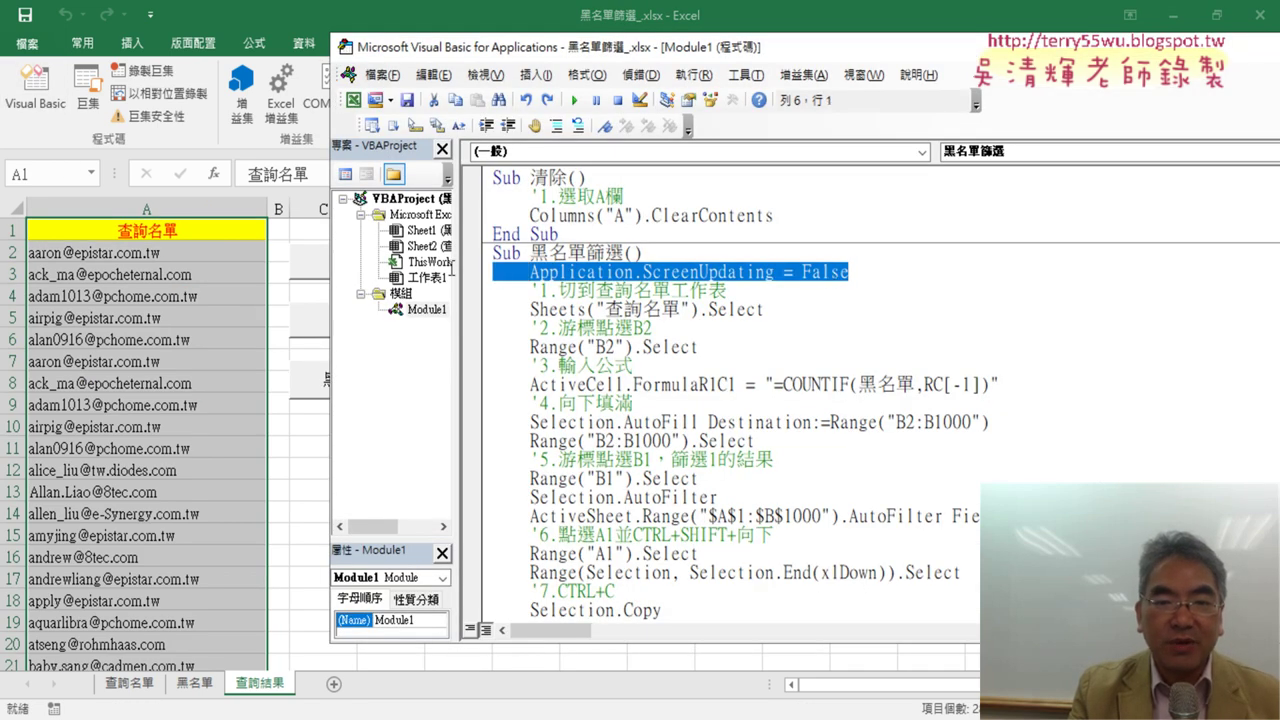
right_click(681, 276)
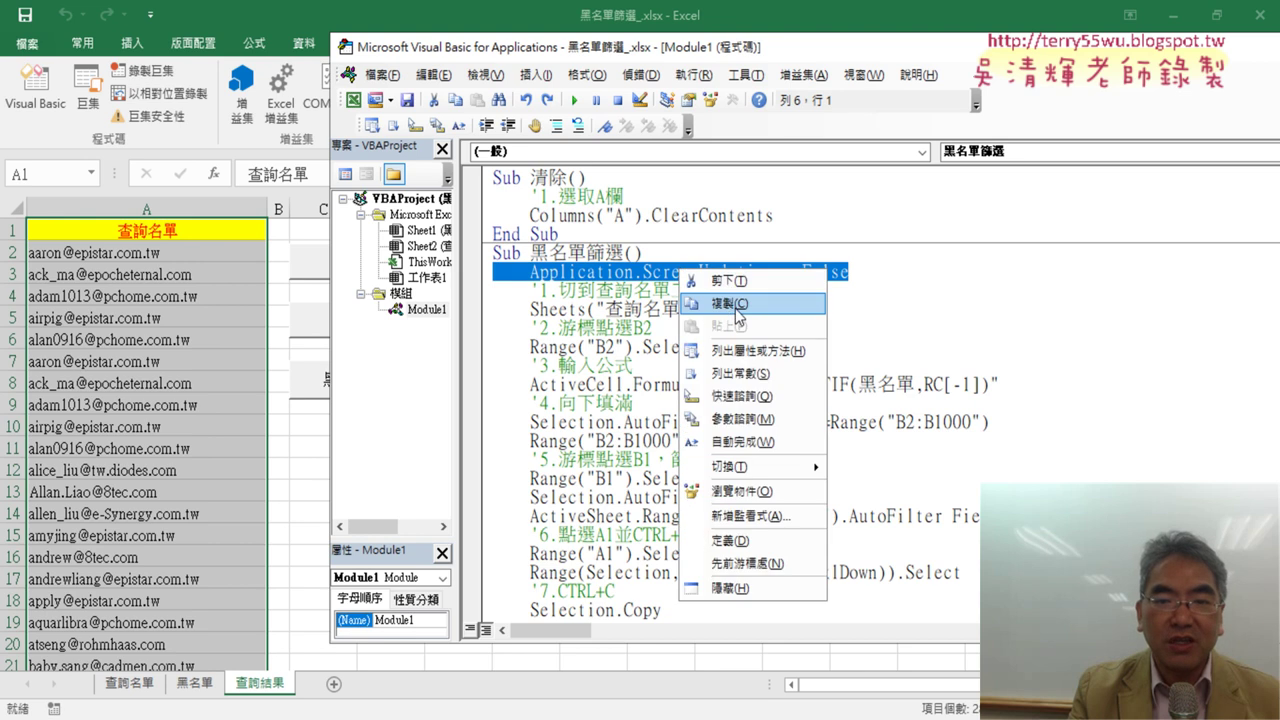
click(735, 308)
scroll(600, 380, down, 1)
scroll(580, 400, down, 4)
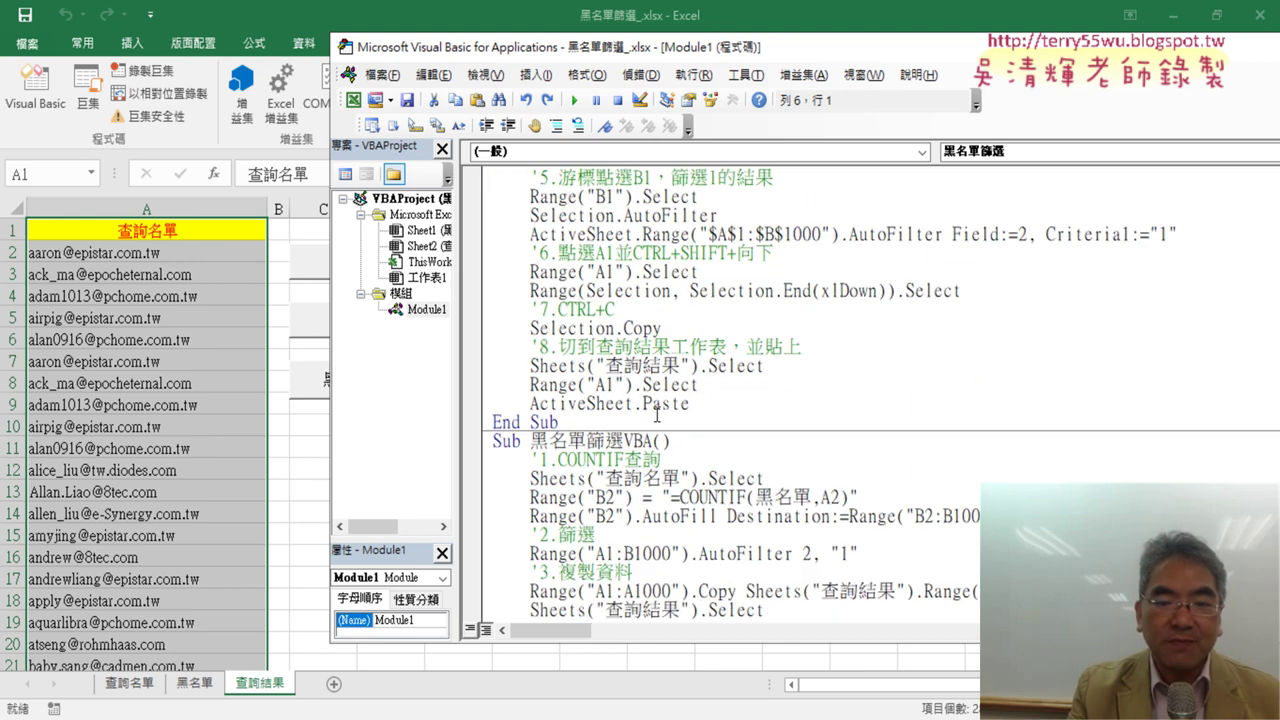
scroll(557, 410, down, 1)
click(668, 386)
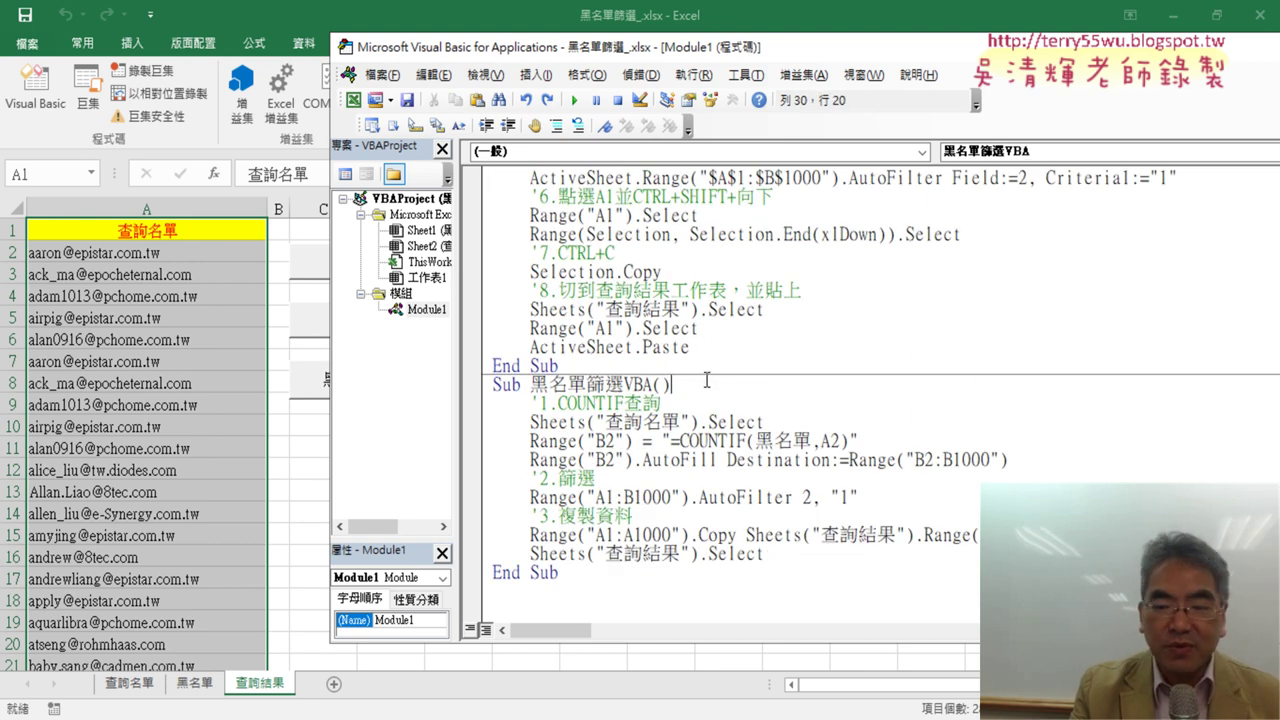
key(Return)
key(ctrl+v)
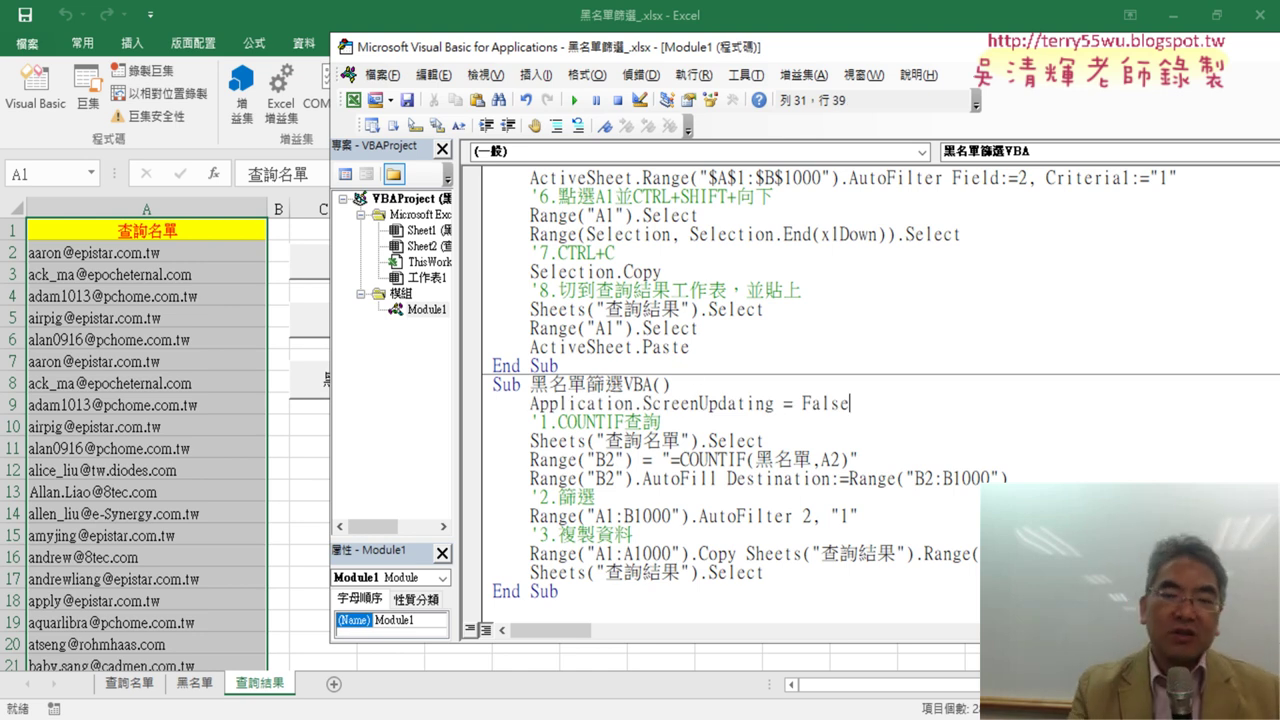
click(281, 442)
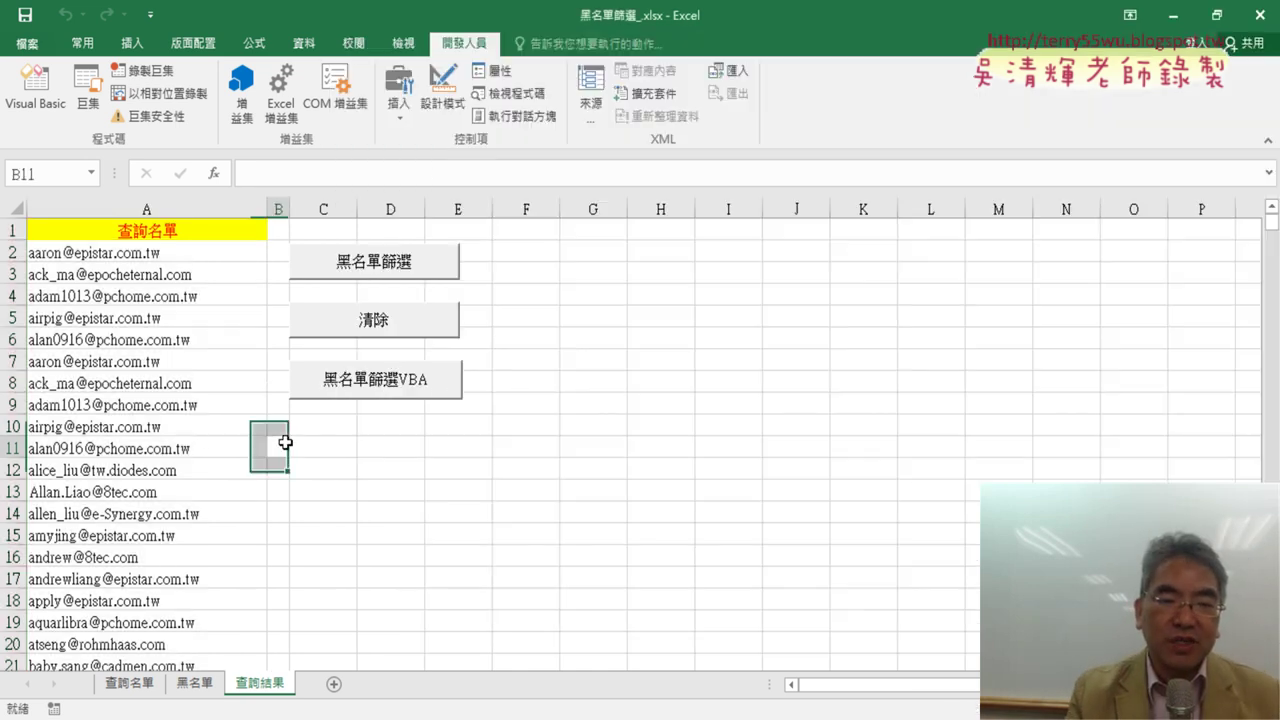
Clear column A and run the 黑名單篩選VBA macro twice to retest it
click(404, 326)
click(408, 388)
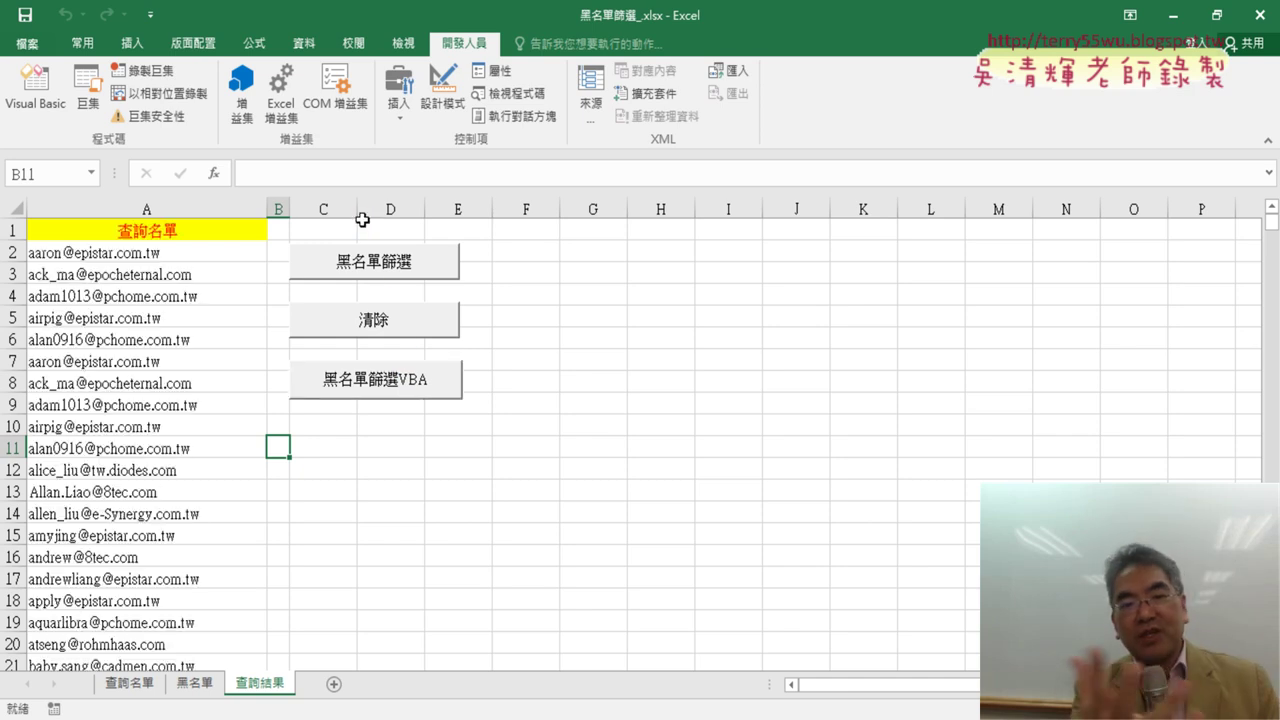
click(392, 318)
click(393, 380)
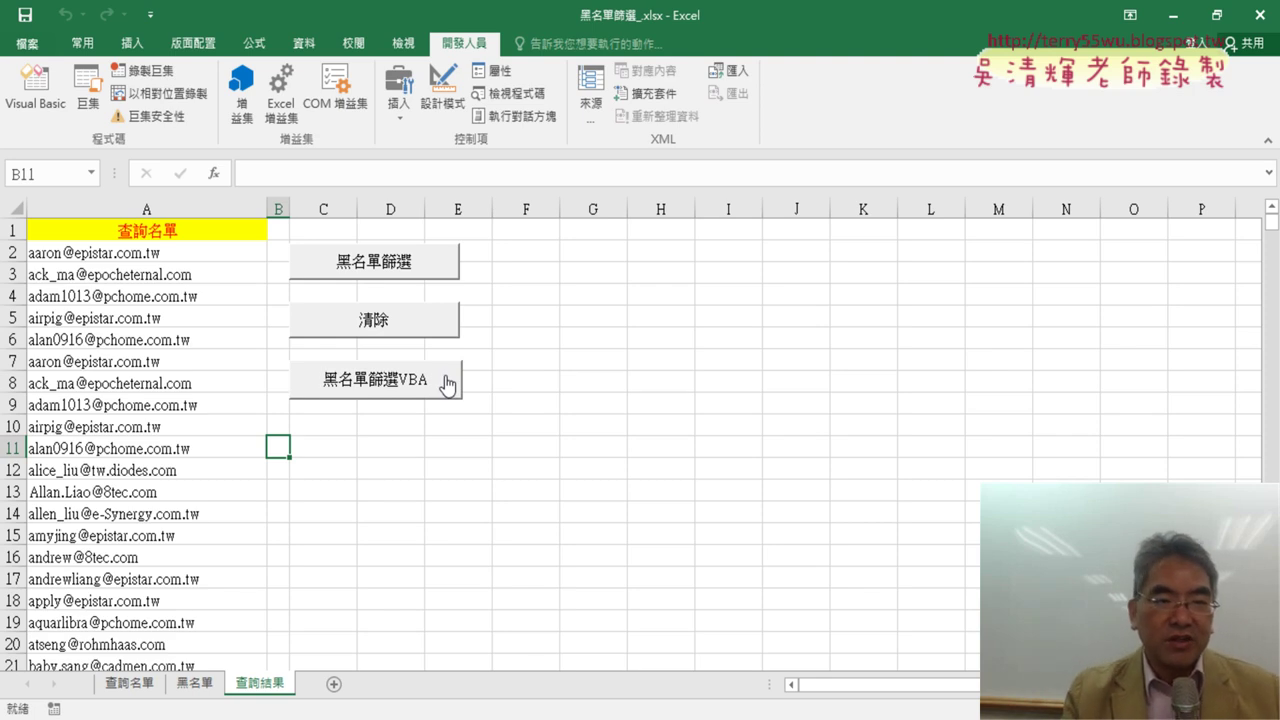
Highlight the ScreenUpdating line in the 黑名單篩選VBA code, then switch to EVO Class Management
click(35, 88)
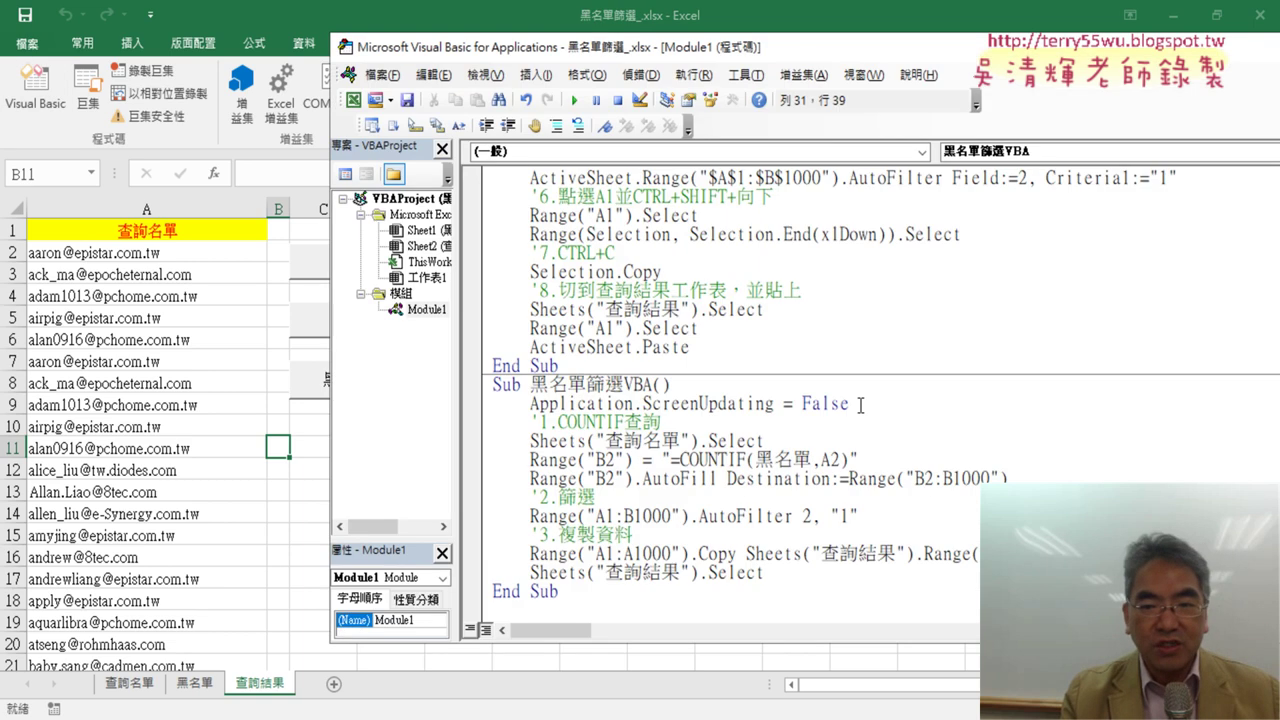
drag(860, 404, 530, 404)
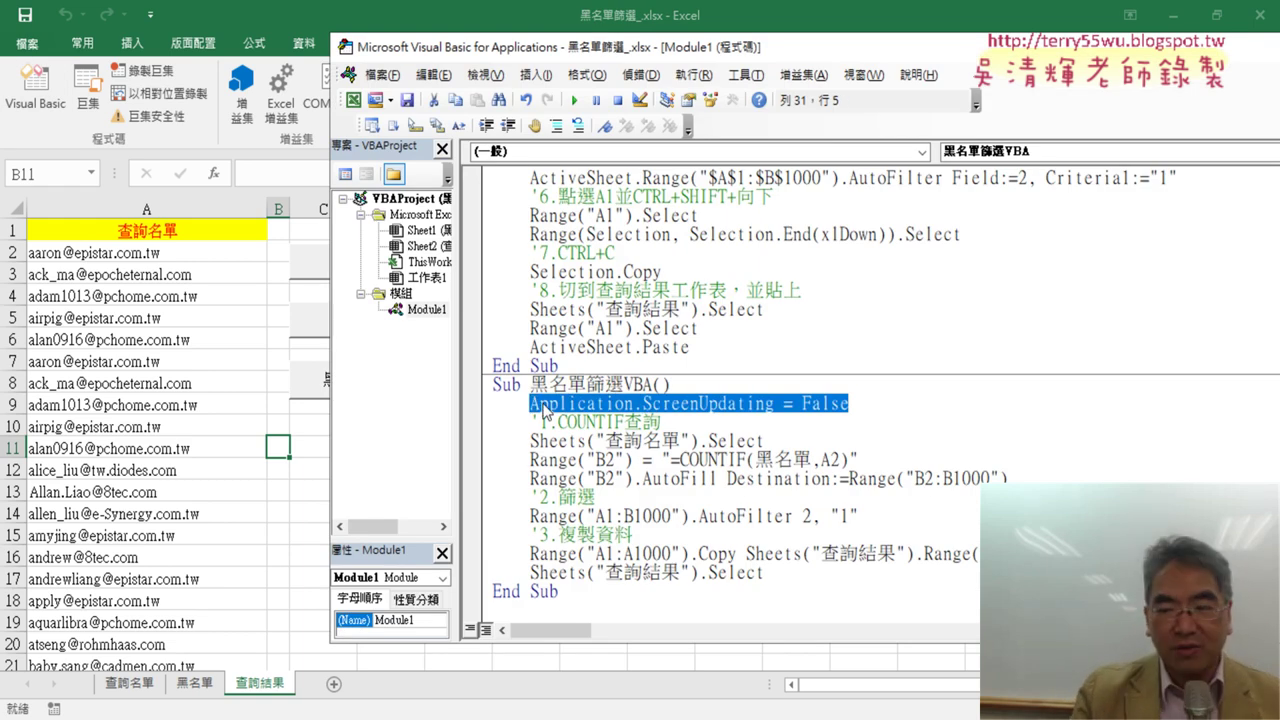
mouse_move(903, 50)
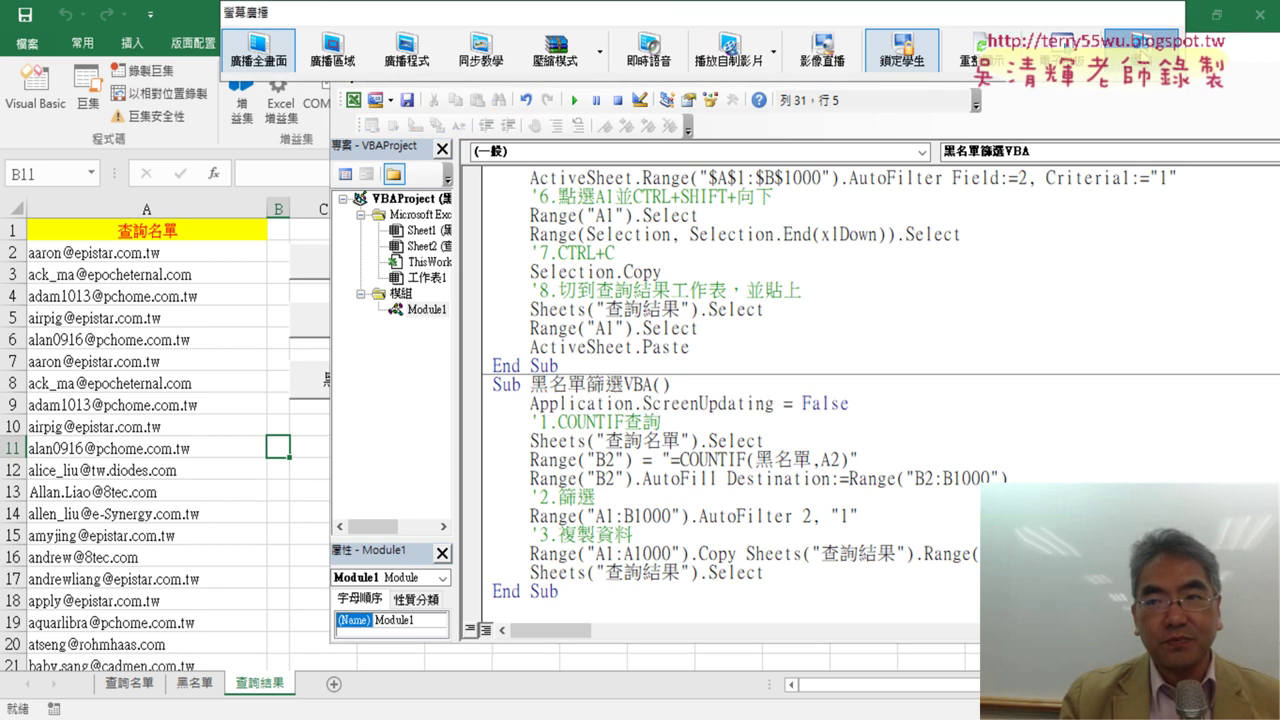
click(1140, 50)
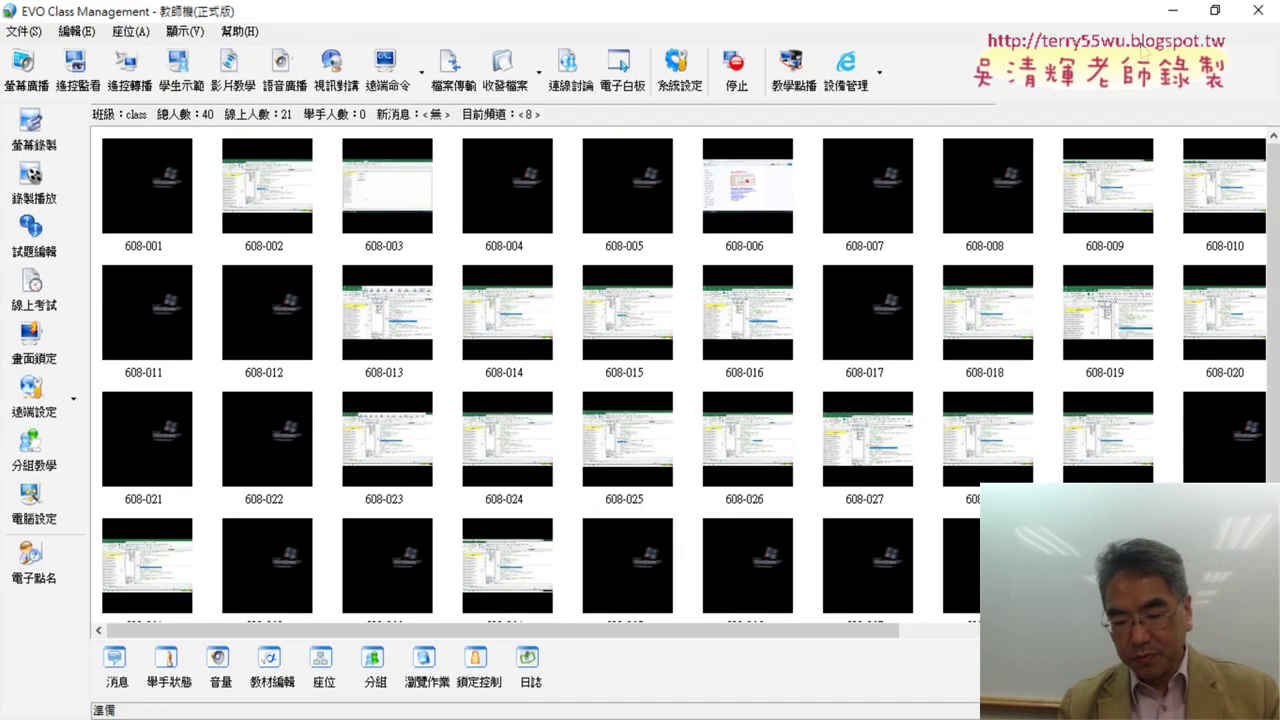